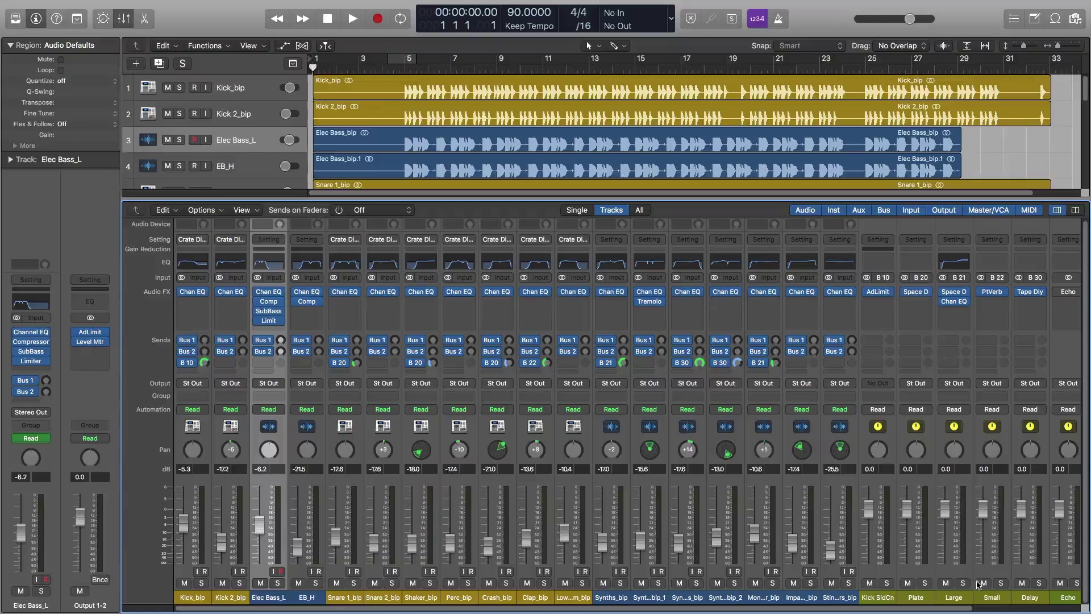
Step: Look over the mixer channels, hide the mixer, and show automation on all tracks
{"action": "scroll", "coordinate": [981, 602], "scroll_direction": "right", "scroll_amount": 3}
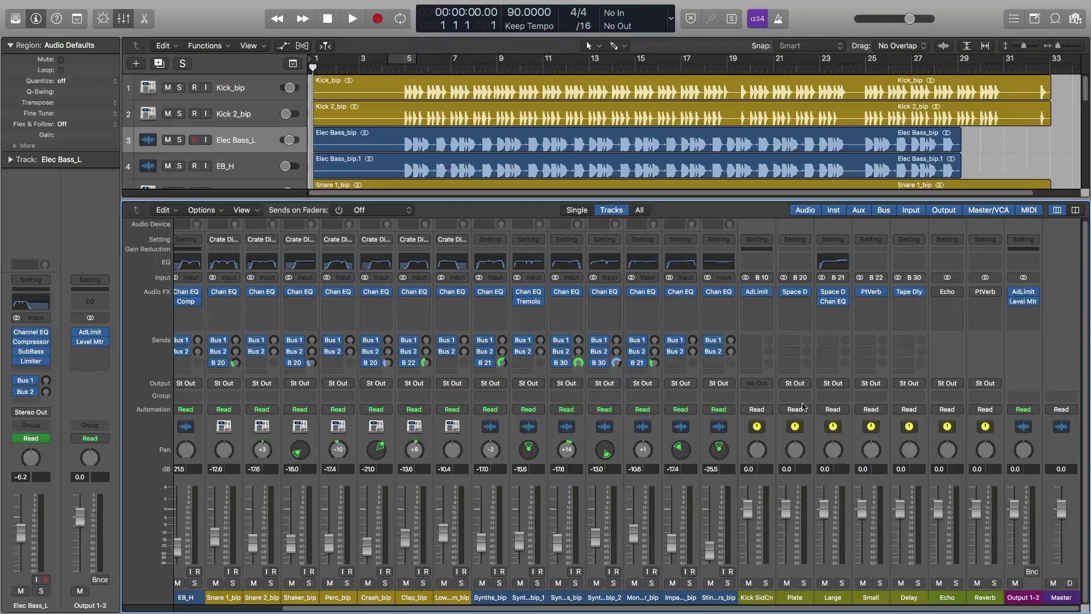
{"action": "left_click_drag", "start_coordinate": [506, 606], "coordinate": [389, 608]}
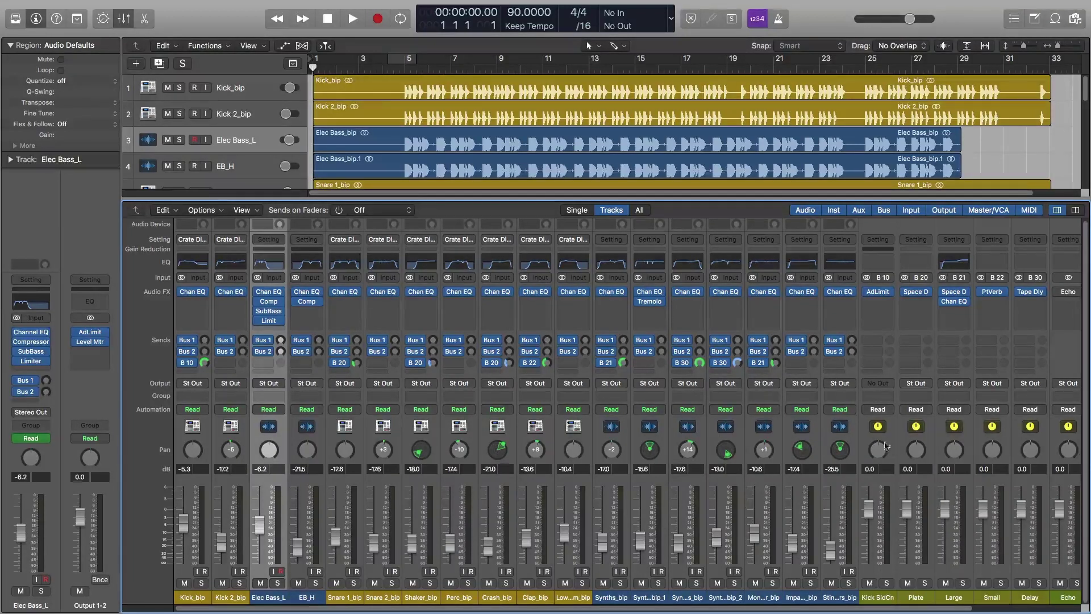
{"action": "key", "text": "x"}
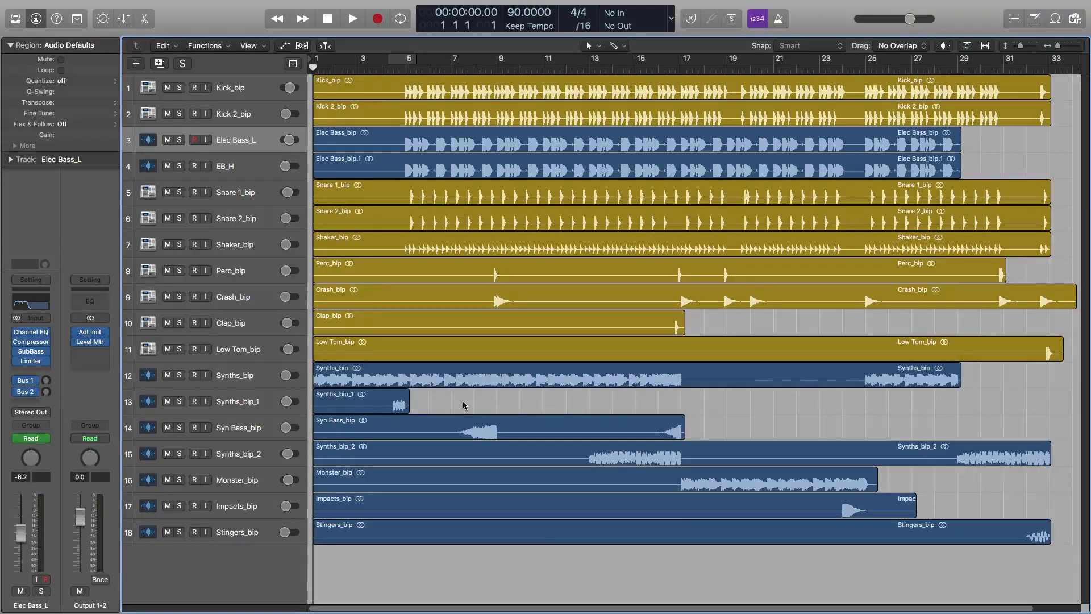
{"action": "key", "text": "a"}
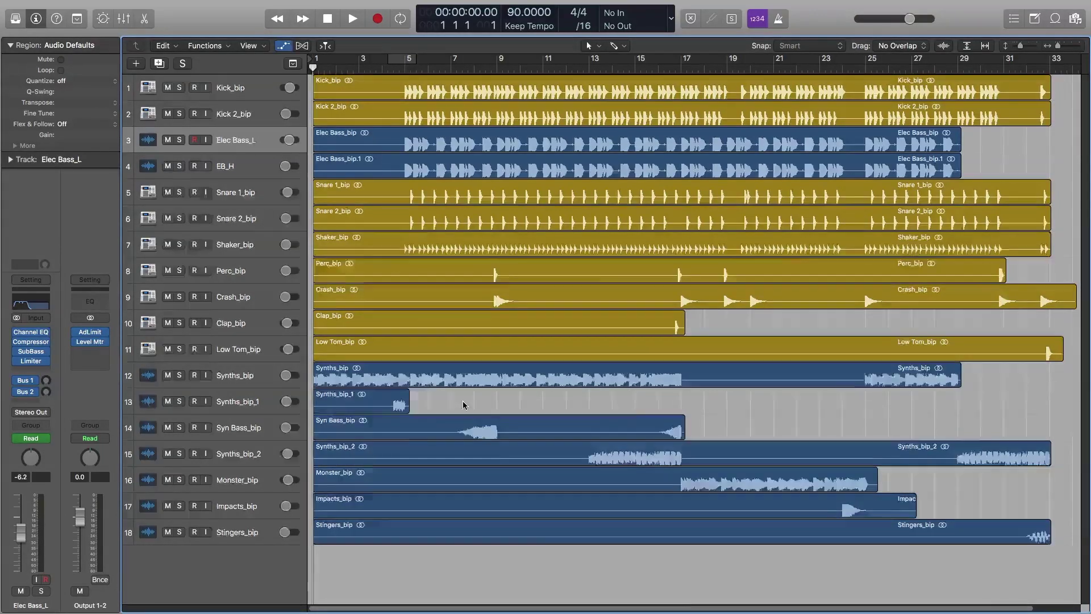
{"action": "scroll", "coordinate": [465, 405], "scroll_direction": "up", "scroll_amount": 2}
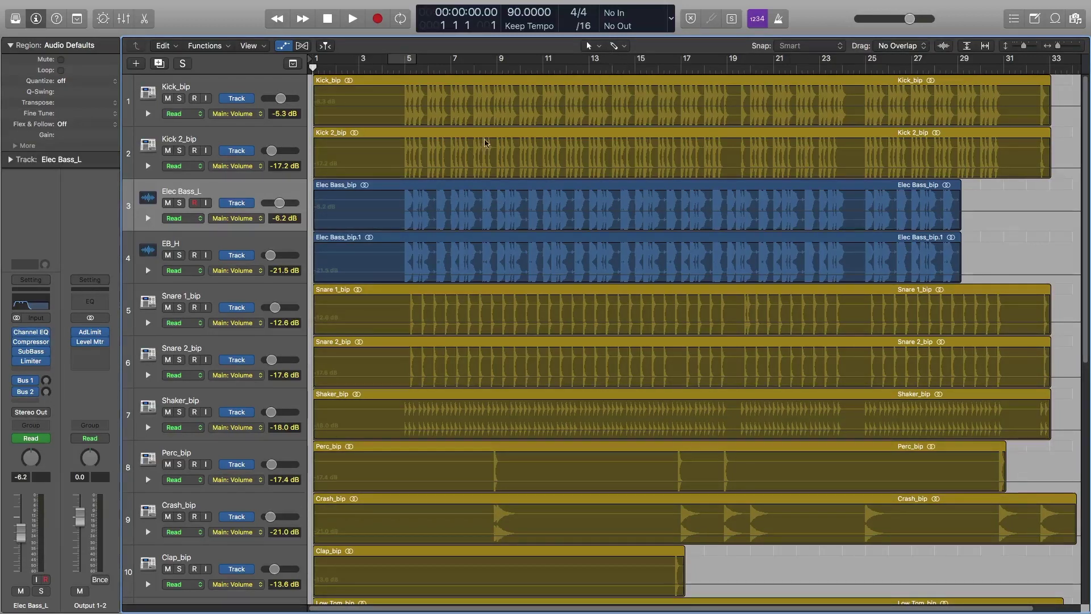
Step: With the Pencil Tool, draw a freehand volume automation curve on Elec Bass_L from bar 1 at about -12 dB to about bar 17
{"action": "left_click", "coordinate": [617, 47]}
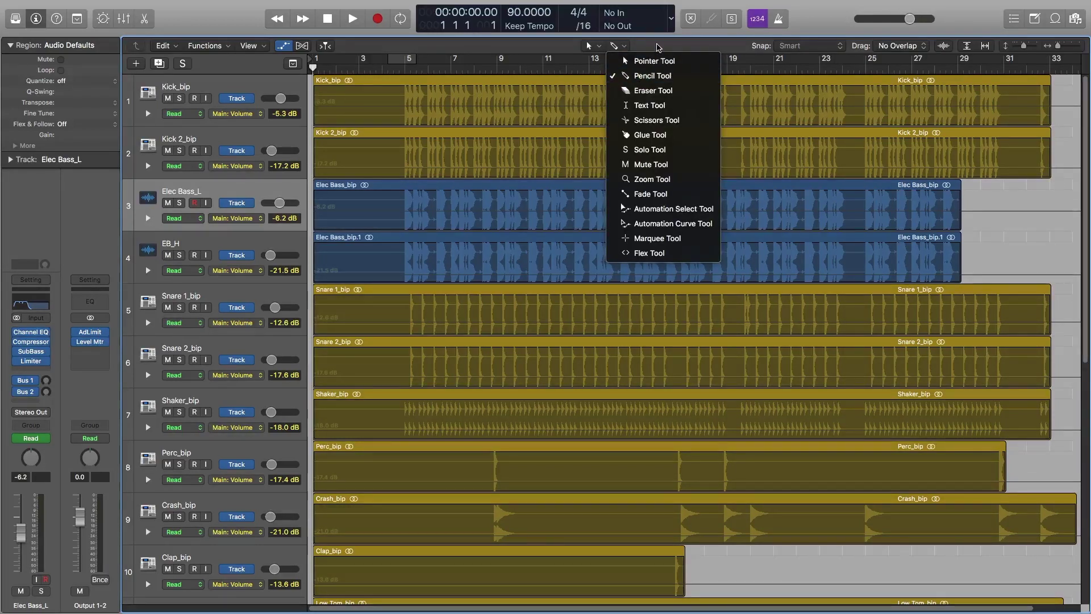
{"action": "left_click", "coordinate": [453, 153]}
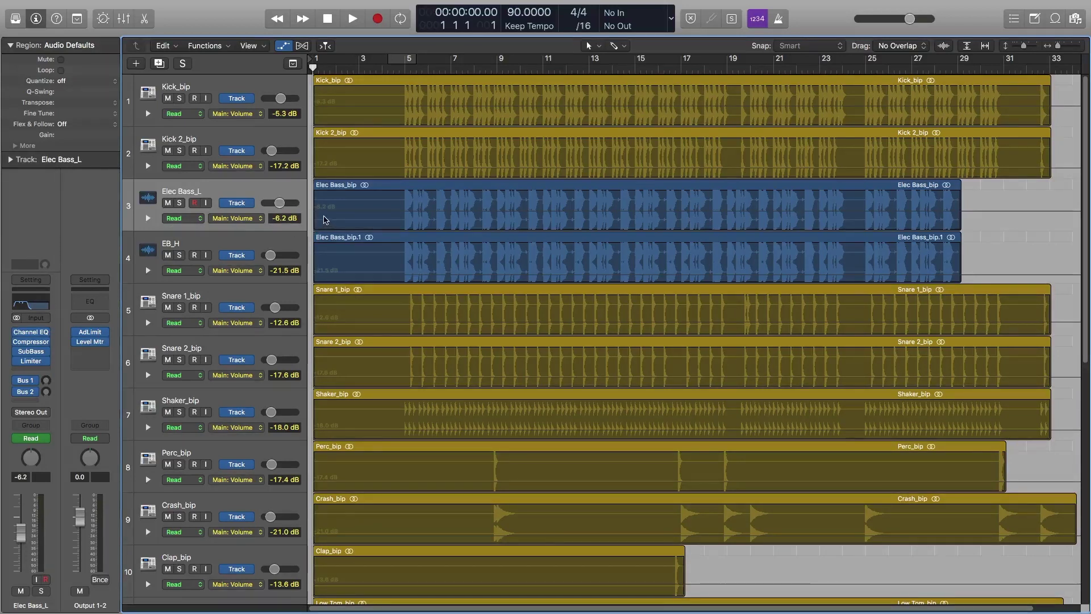
{"action": "left_click", "coordinate": [325, 217]}
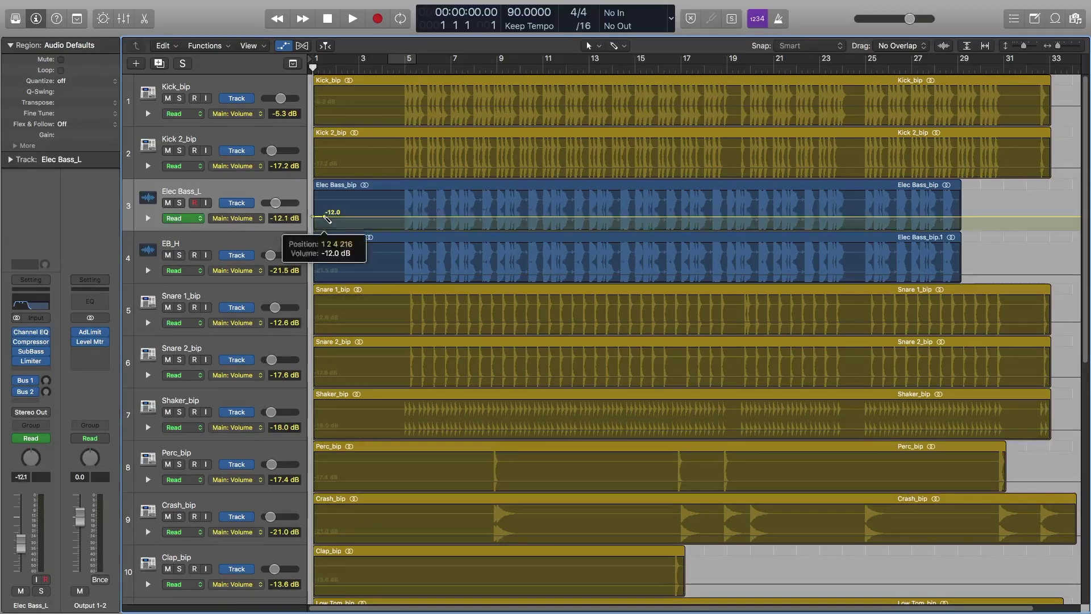
{"action": "left_click", "coordinate": [330, 213]}
{"action": "mouse_move", "coordinate": [336, 214]}
{"action": "left_mouse_down"}
{"action": "mouse_move", "coordinate": [353, 204]}
{"action": "mouse_move", "coordinate": [403, 212]}
{"action": "mouse_move", "coordinate": [444, 202]}
{"action": "mouse_move", "coordinate": [490, 215]}
{"action": "mouse_move", "coordinate": [676, 218]}
{"action": "left_mouse_up"}
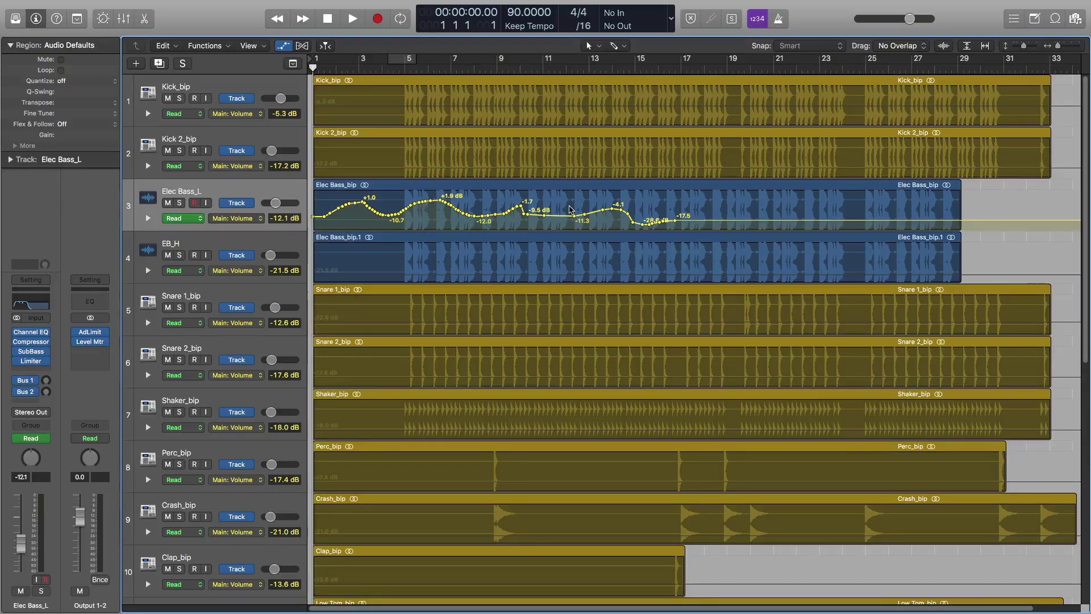
Step: Solo the Elec Bass_L track and play it from bar 5 to hear the volume automation
{"action": "key", "text": "s"}
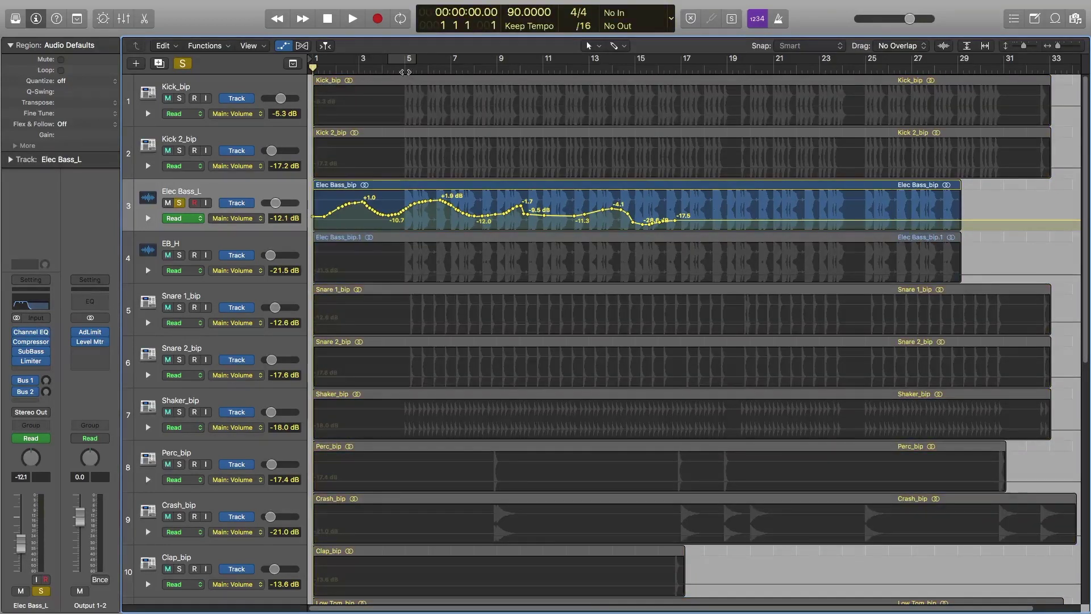
{"action": "left_click", "coordinate": [405, 72]}
{"action": "key", "text": "space"}
{"action": "left_click_drag", "start_coordinate": [285, 203], "coordinate": [292, 205]}
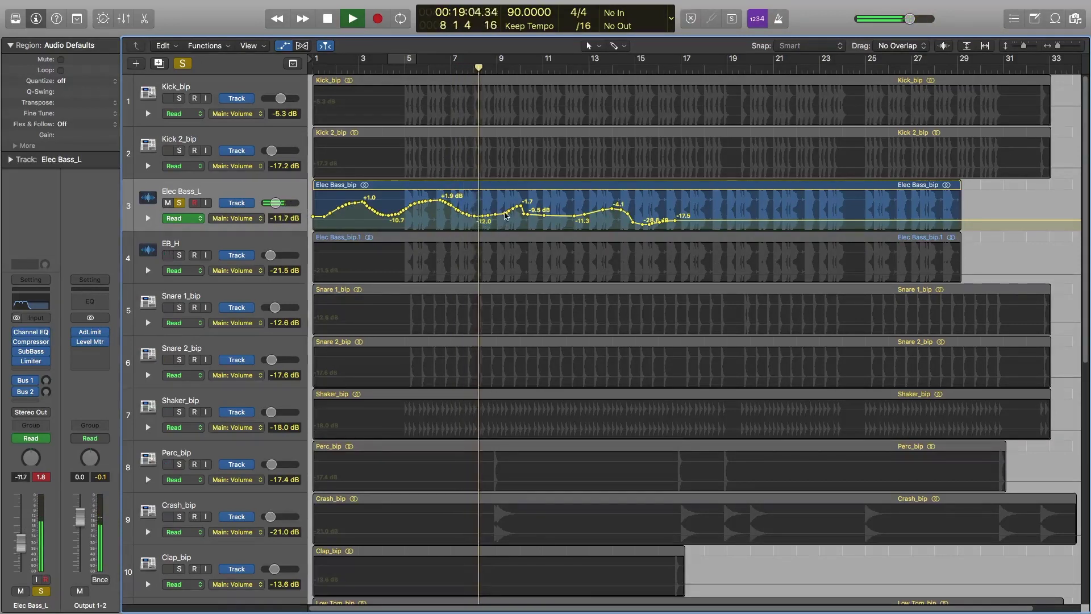
{"action": "key", "text": "space"}
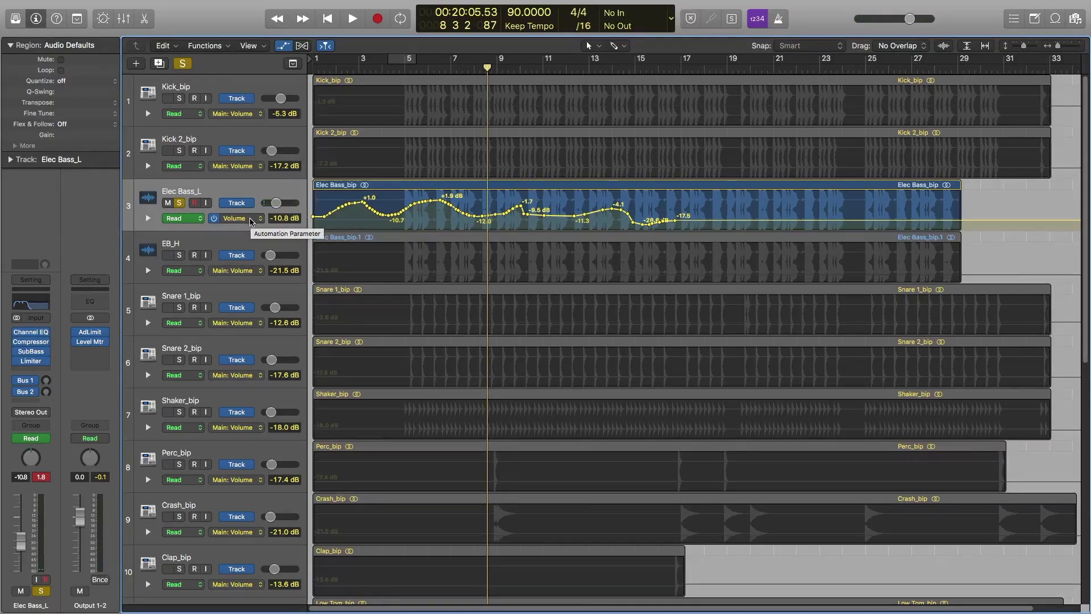
Step: Examine the automation parameters offered for an additional Elec Bass_L lane, including the Channel EQ ones, and collapse the lane
{"action": "left_click", "coordinate": [252, 221]}
{"action": "left_click", "coordinate": [244, 225]}
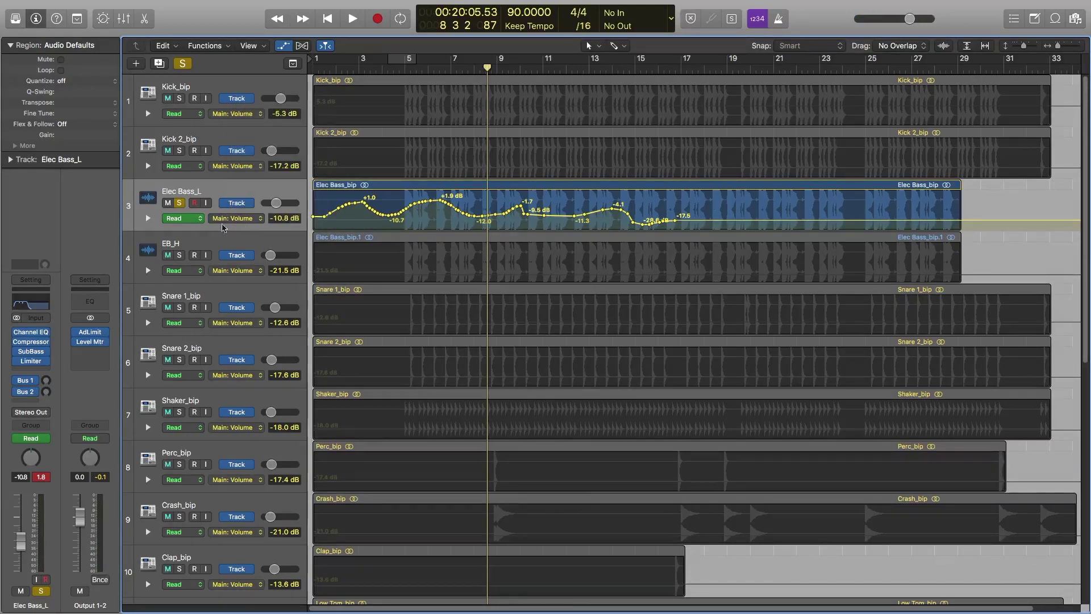
{"action": "left_click", "coordinate": [148, 218]}
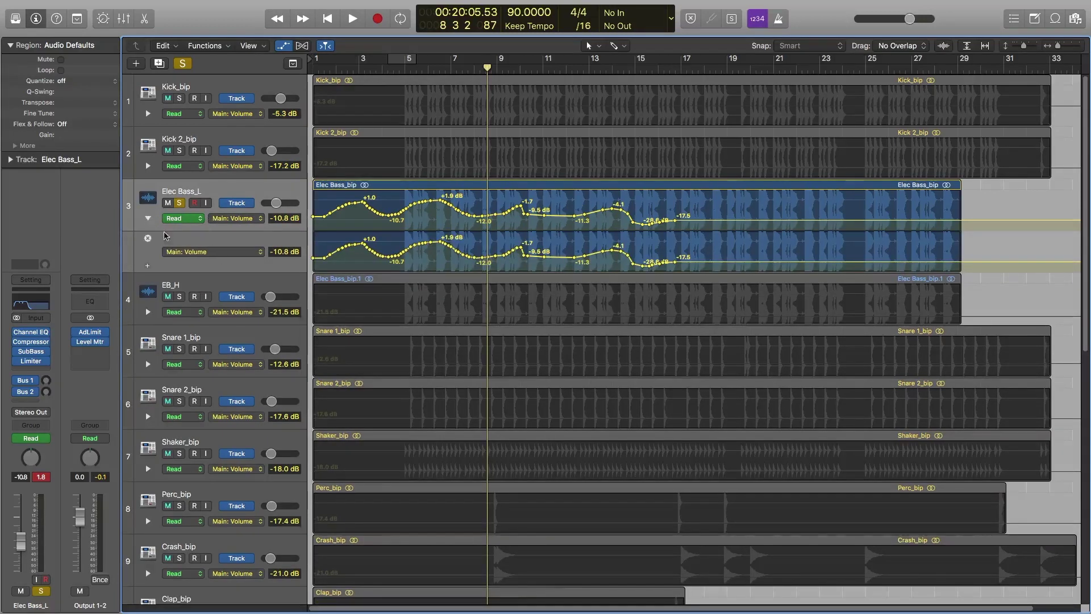
{"action": "left_click", "coordinate": [148, 218]}
{"action": "left_click", "coordinate": [147, 218]}
{"action": "left_click", "coordinate": [241, 251]}
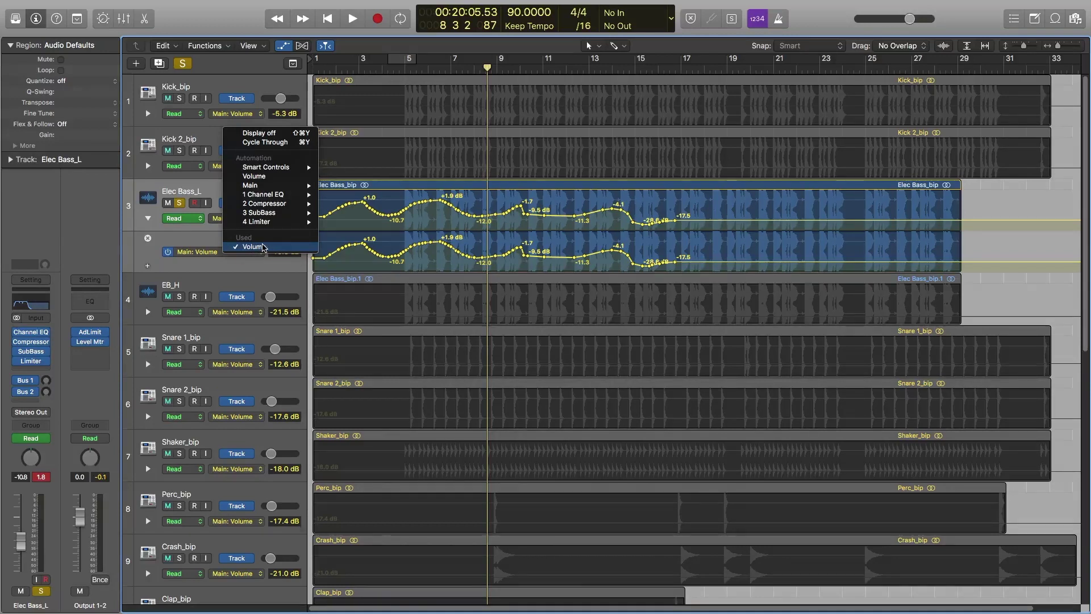
{"action": "mouse_move", "coordinate": [297, 168]}
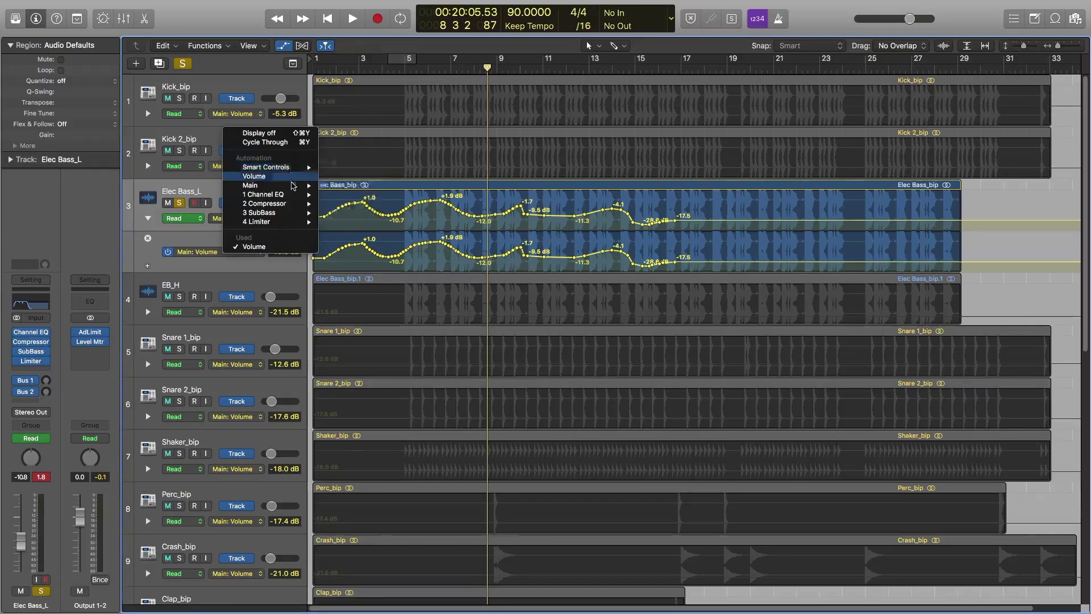
{"action": "mouse_move", "coordinate": [293, 197]}
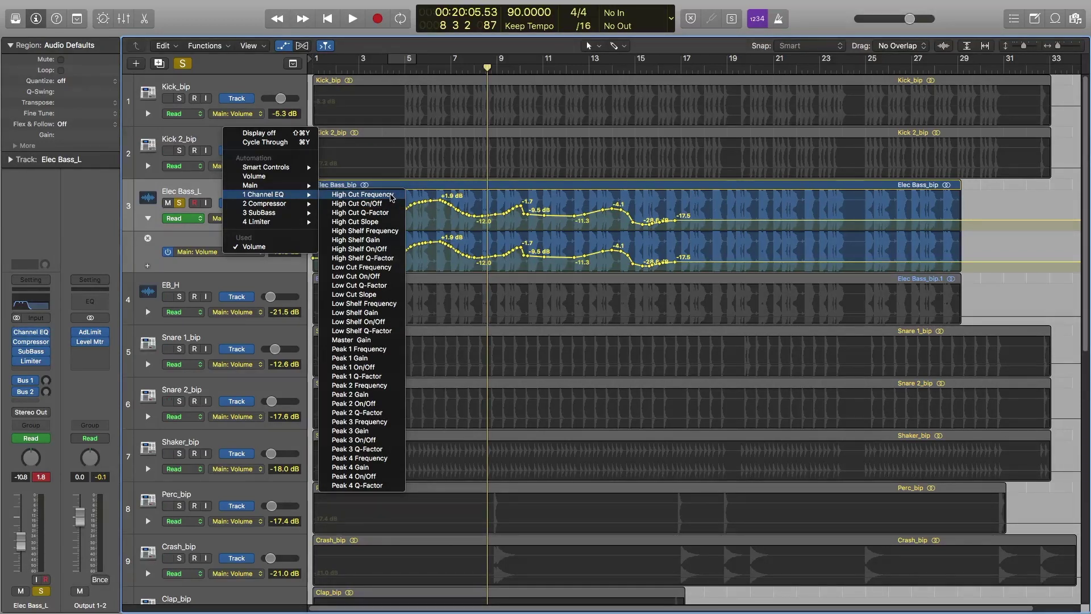
{"action": "left_click", "coordinate": [214, 230]}
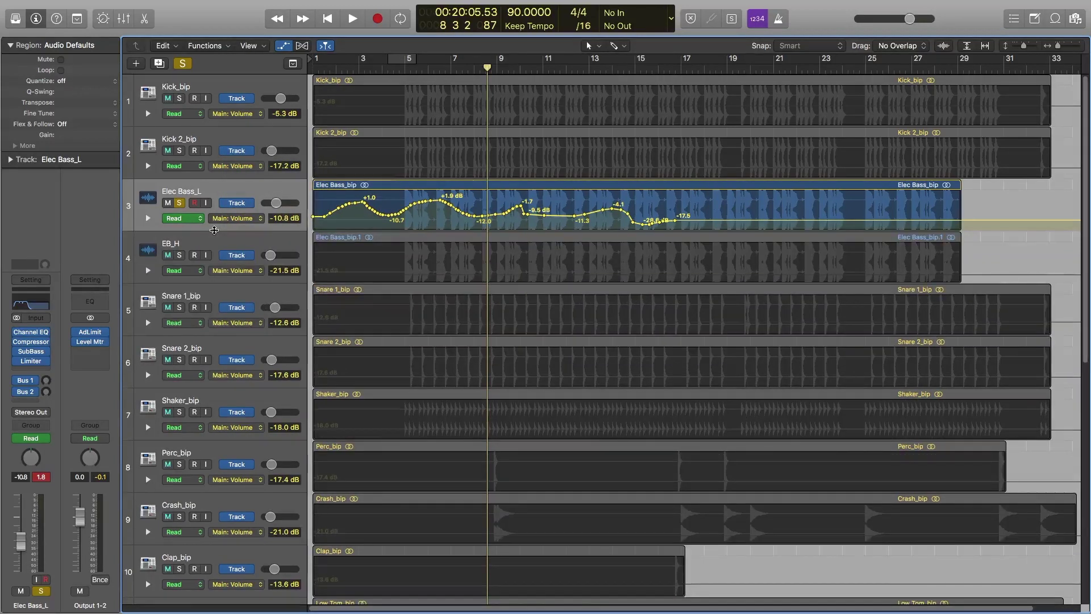
Step: Undo the volume automation drawn on Elec Bass_L and reset its peak level display
{"action": "key", "text": "super+z"}
{"action": "key", "text": "super+z"}
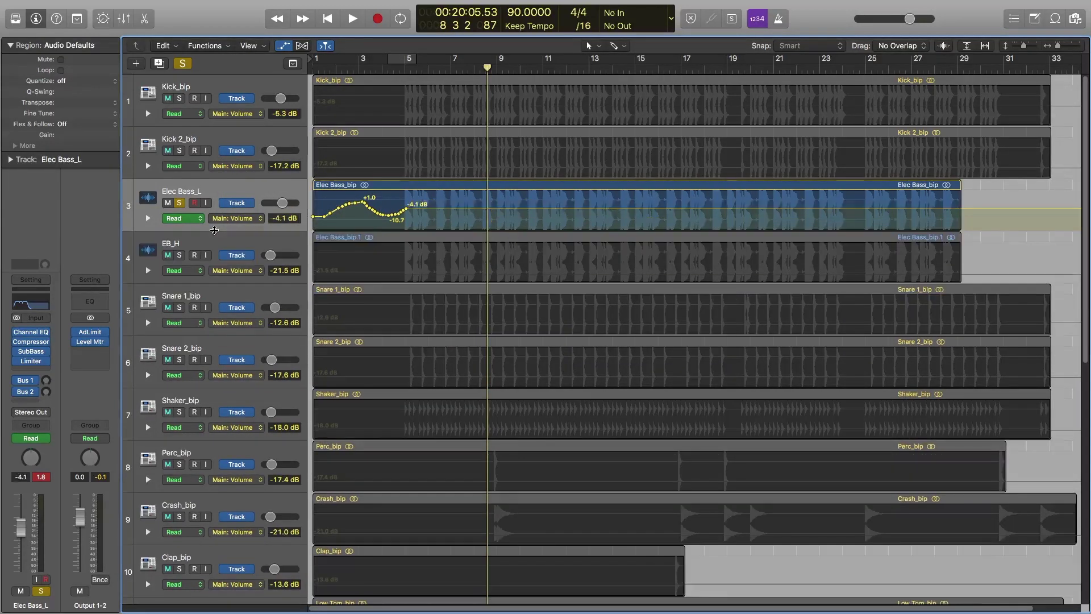
{"action": "key", "text": "super+z"}
{"action": "key", "text": "super+z"}
{"action": "key", "text": "super+z"}
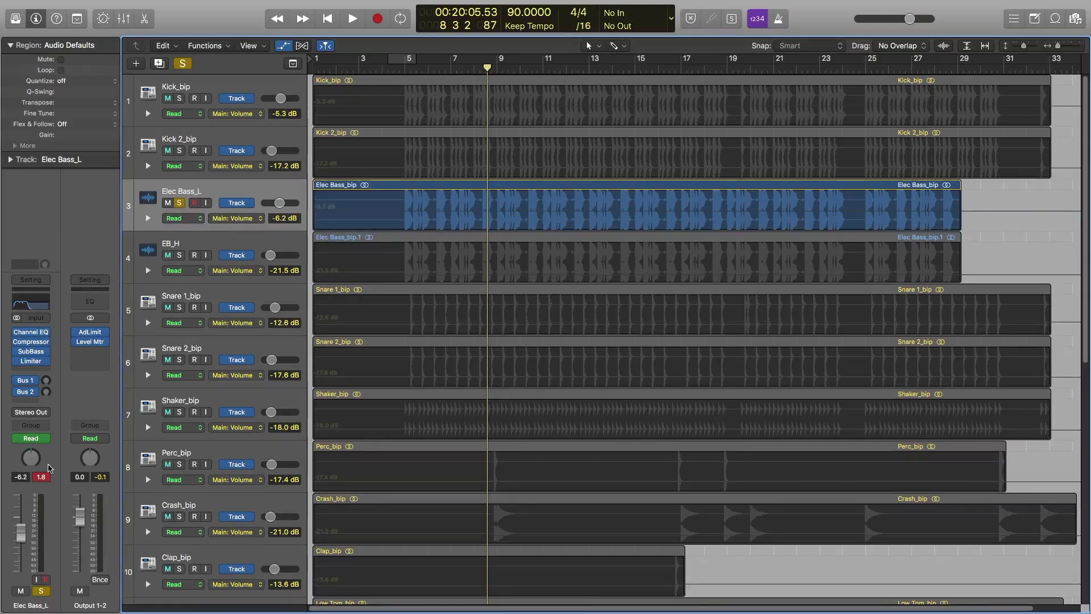
{"action": "left_click", "coordinate": [45, 476]}
Step: Expand an extra automation lane under Elec Bass_L and assign it to the Channel EQ's High Cut Frequency
{"action": "left_click", "coordinate": [144, 218]}
{"action": "left_click", "coordinate": [147, 220]}
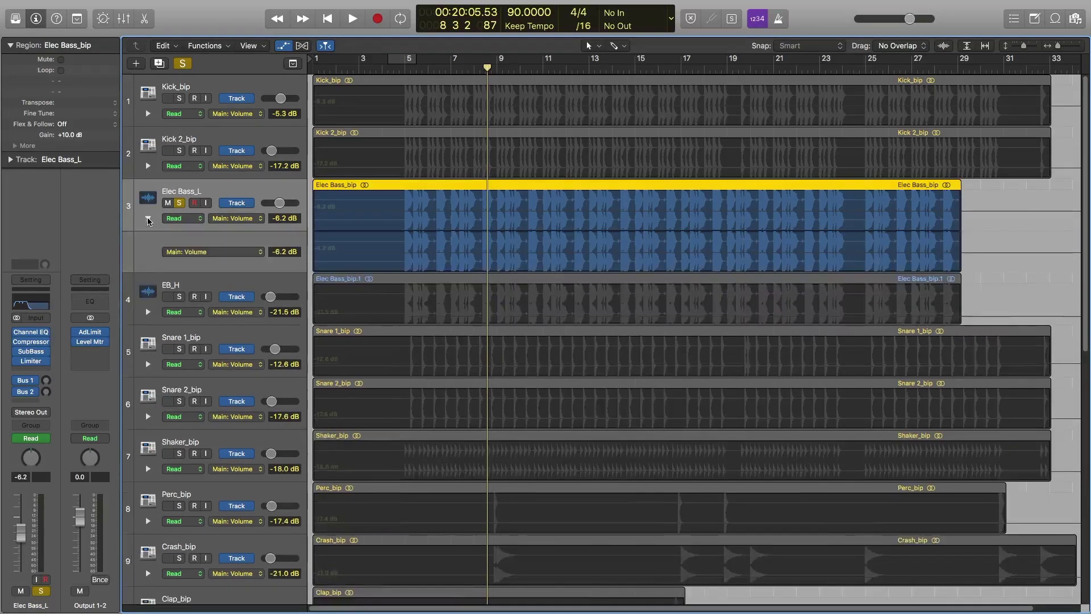
{"action": "left_click", "coordinate": [236, 253]}
{"action": "mouse_move", "coordinate": [264, 331]}
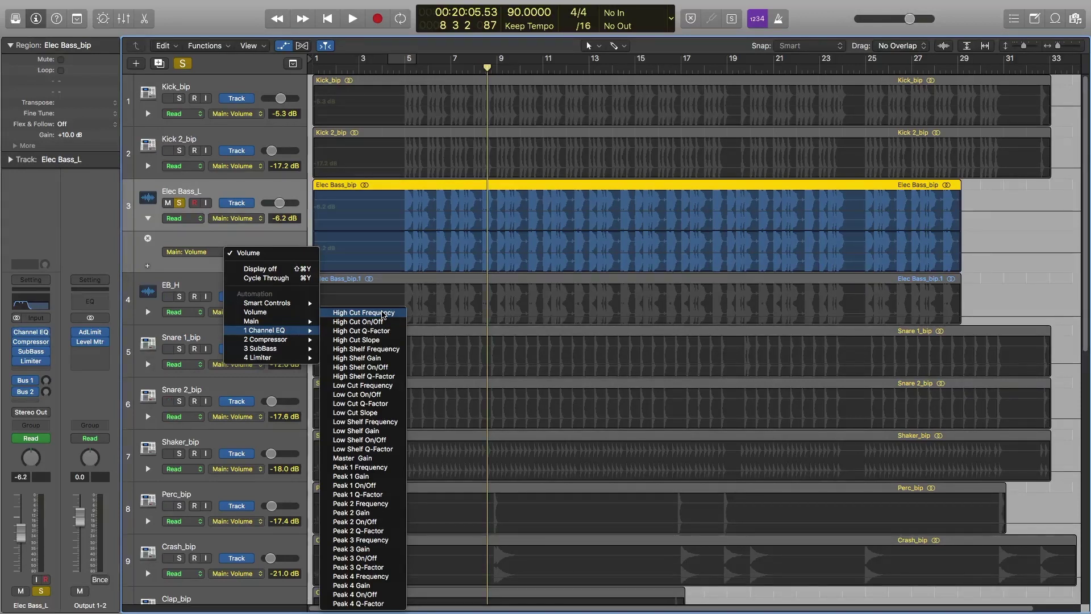
{"action": "left_click", "coordinate": [383, 313]}
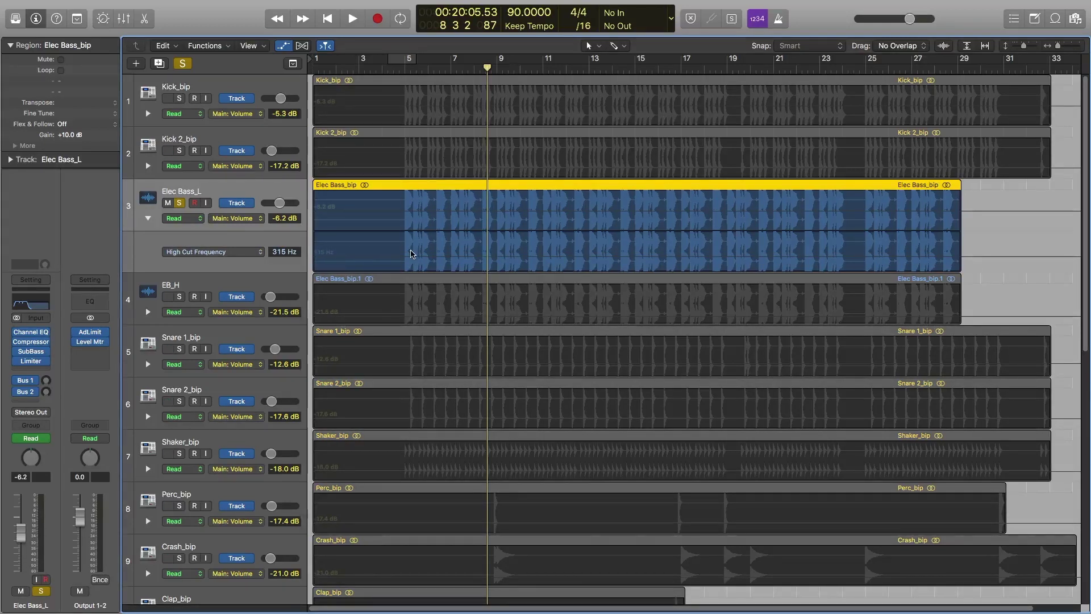
Step: Set a cycle range from bar 5 to shortly before bar 10 and draw a volume automation dip on Elec Bass_L to about bar 12
{"action": "left_click", "coordinate": [408, 62]}
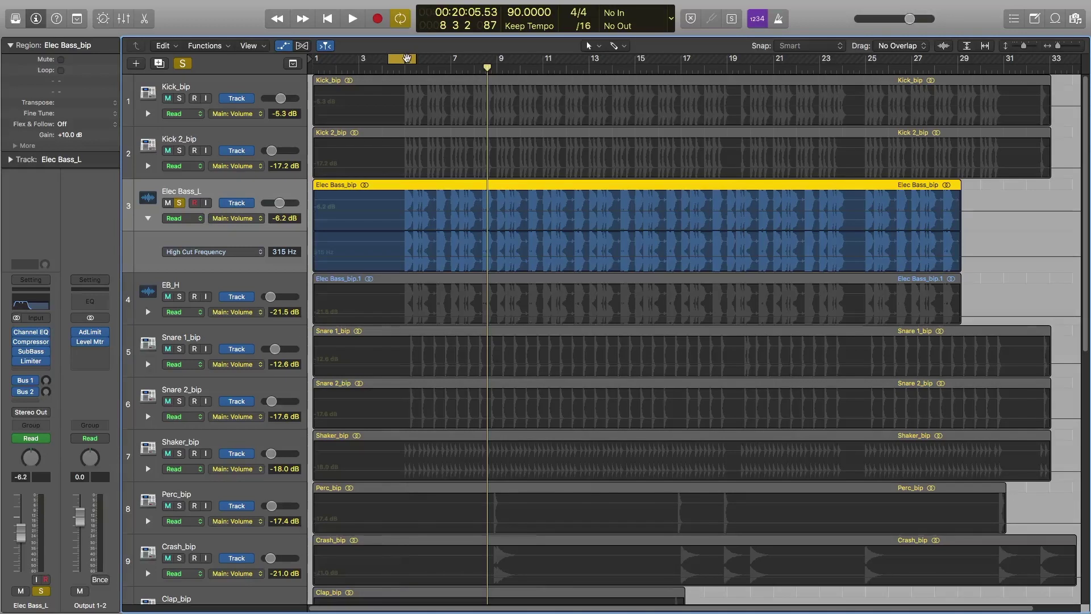
{"action": "left_click_drag", "start_coordinate": [405, 60], "coordinate": [497, 61]}
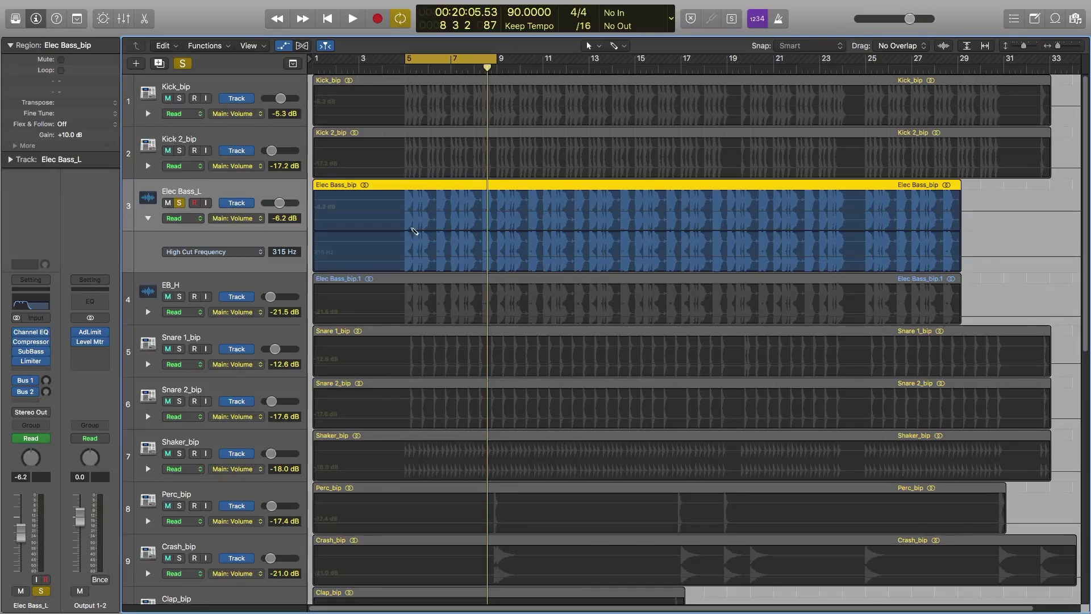
{"action": "mouse_move", "coordinate": [409, 202]}
{"action": "left_mouse_down"}
{"action": "mouse_move", "coordinate": [434, 227]}
{"action": "mouse_move", "coordinate": [497, 238]}
{"action": "mouse_move", "coordinate": [542, 200]}
{"action": "mouse_move", "coordinate": [571, 200]}
{"action": "left_mouse_up"}
{"action": "left_click_drag", "start_coordinate": [500, 59], "coordinate": [514, 59]}
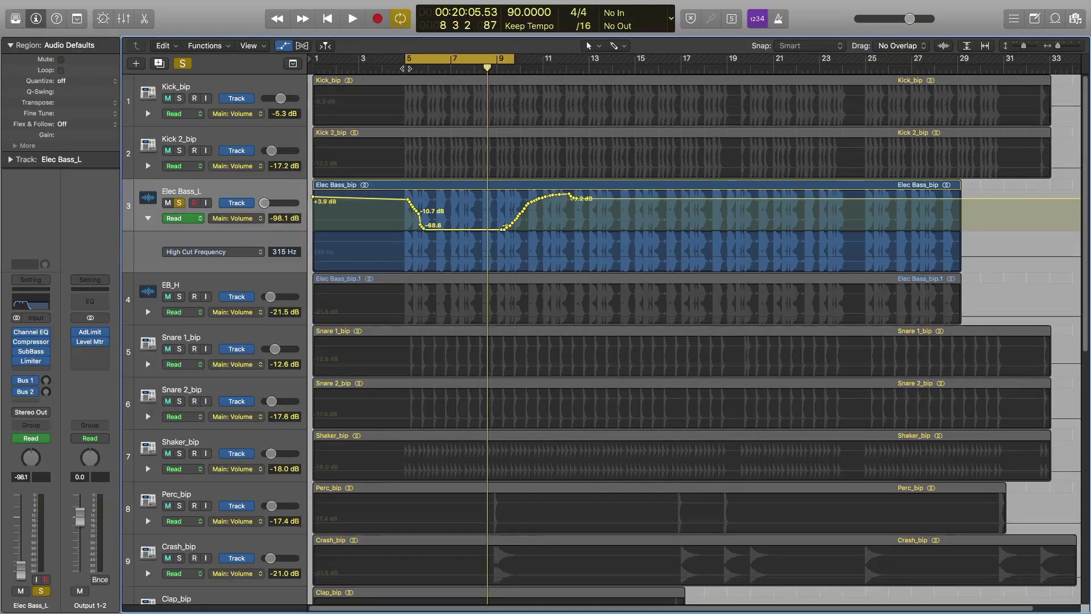
Step: Play the cycled section to hear the volume dip on Elec Bass_L, and undo that volume automation
{"action": "key", "text": "space"}
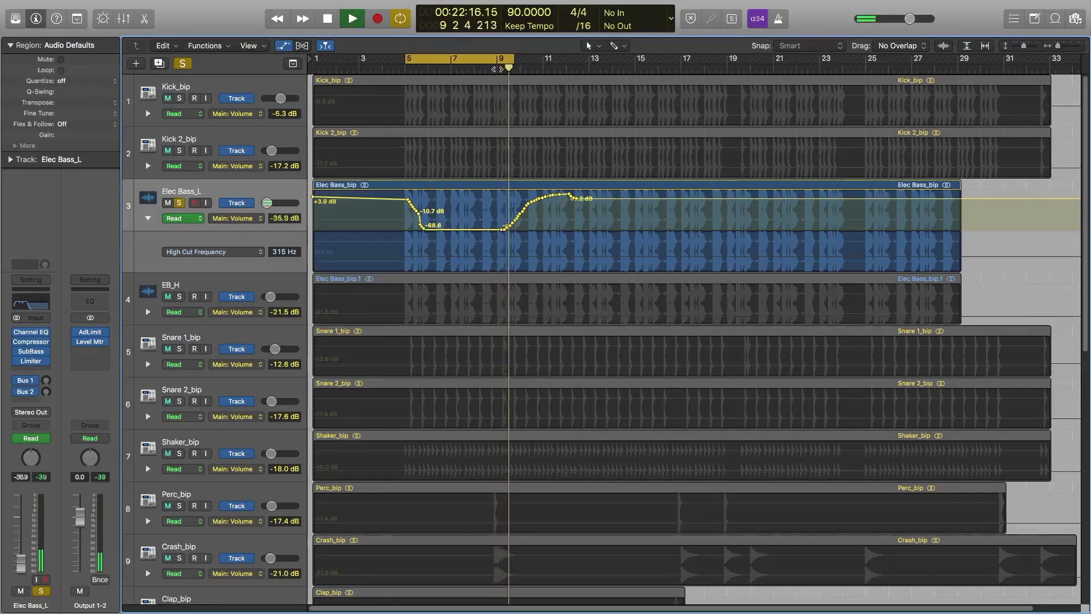
{"action": "key", "text": "space"}
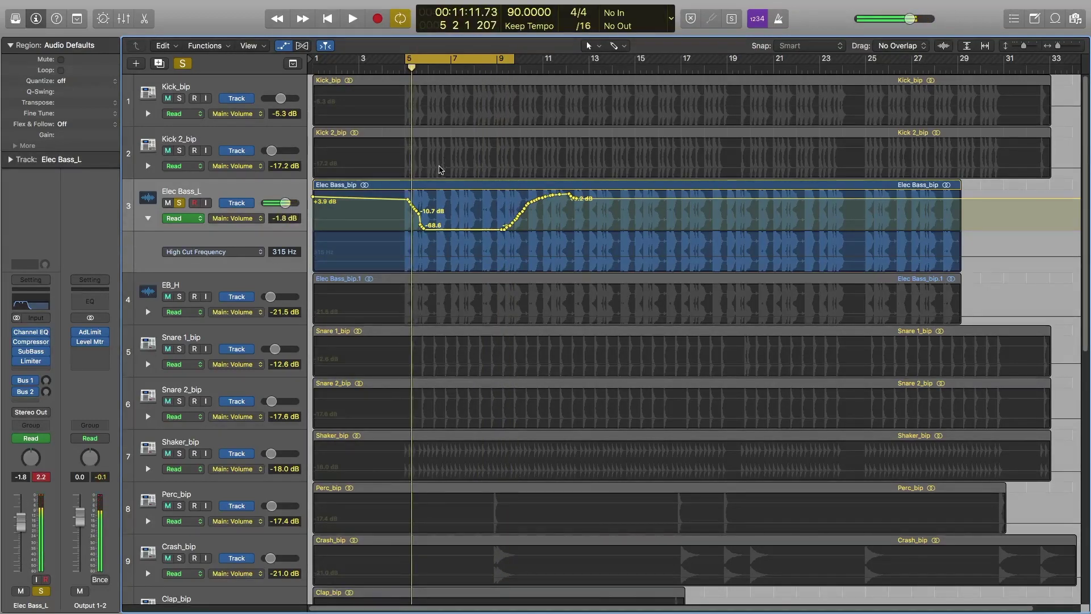
{"action": "key", "text": "super+z"}
{"action": "key", "text": "super+z"}
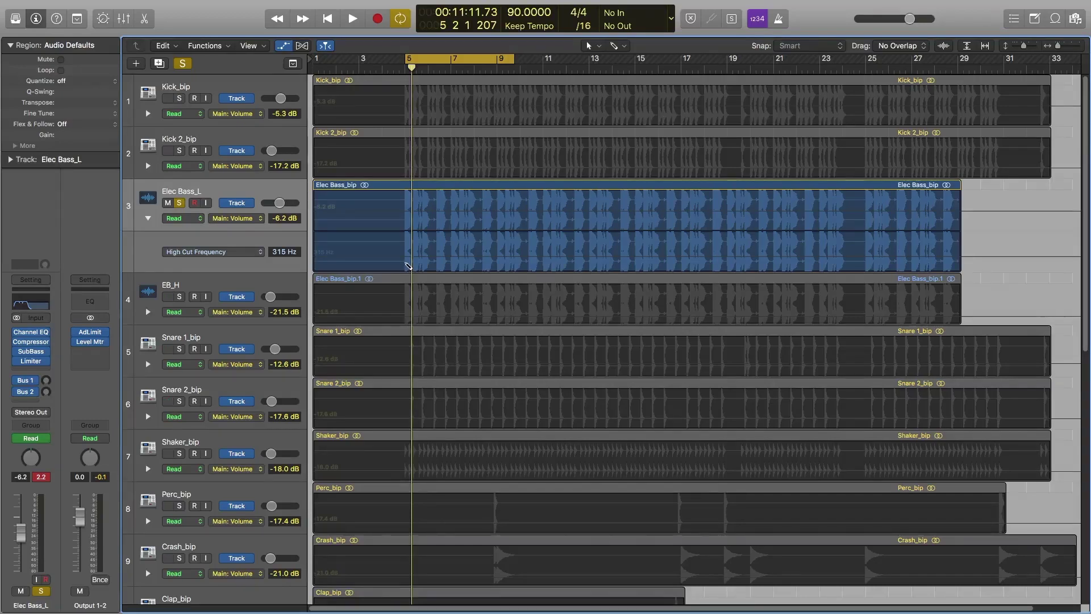
Step: Draw a High Cut Frequency curve on Elec Bass_L from bar 5, dipping to about 74 Hz and rising to 20000 Hz, and play it
{"action": "mouse_move", "coordinate": [413, 256]}
{"action": "left_mouse_down"}
{"action": "mouse_move", "coordinate": [438, 242]}
{"action": "mouse_move", "coordinate": [480, 260]}
{"action": "mouse_move", "coordinate": [517, 233]}
{"action": "left_mouse_up"}
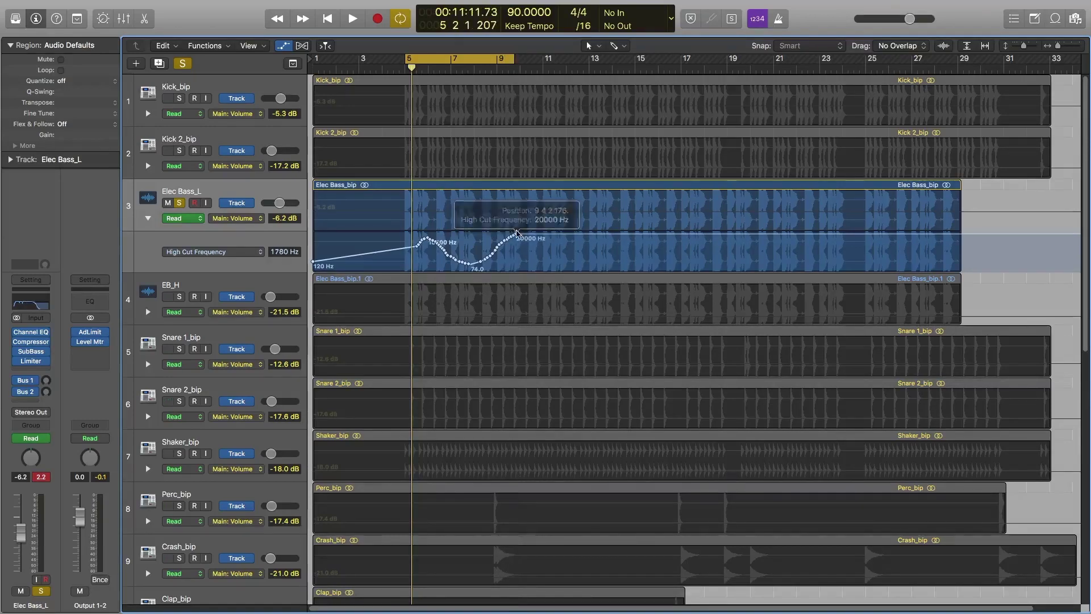
{"action": "left_click", "coordinate": [408, 67]}
{"action": "key", "text": "space"}
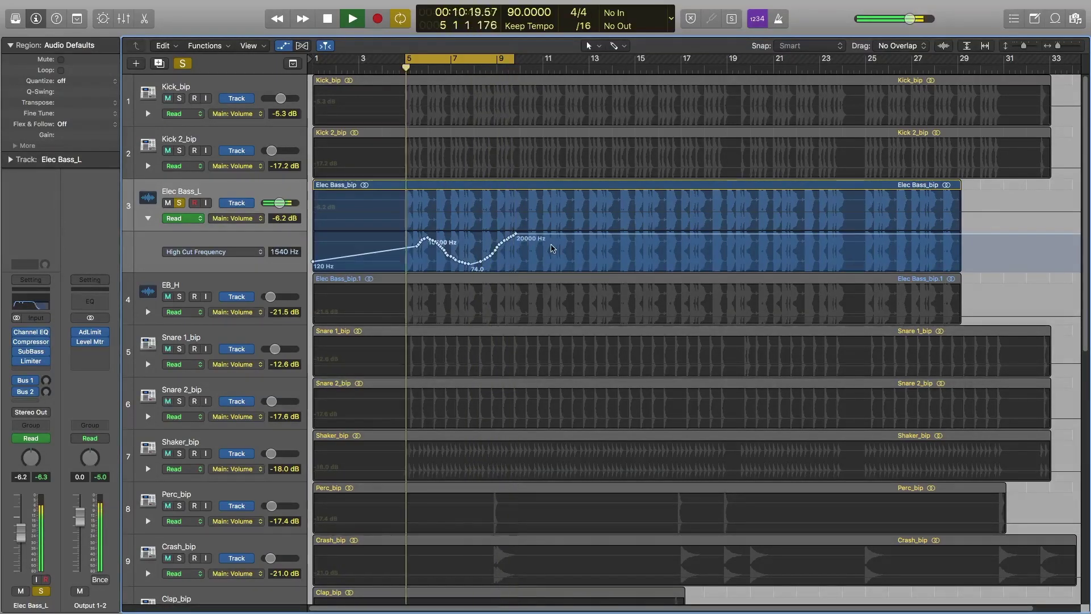
{"action": "key", "text": "space"}
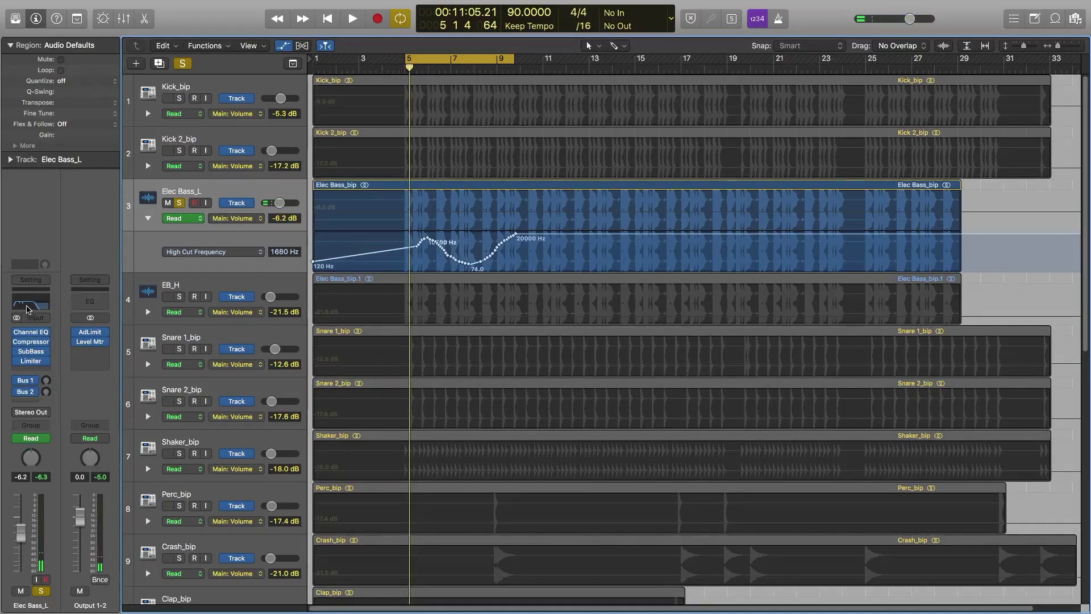
{"action": "key", "text": "space"}
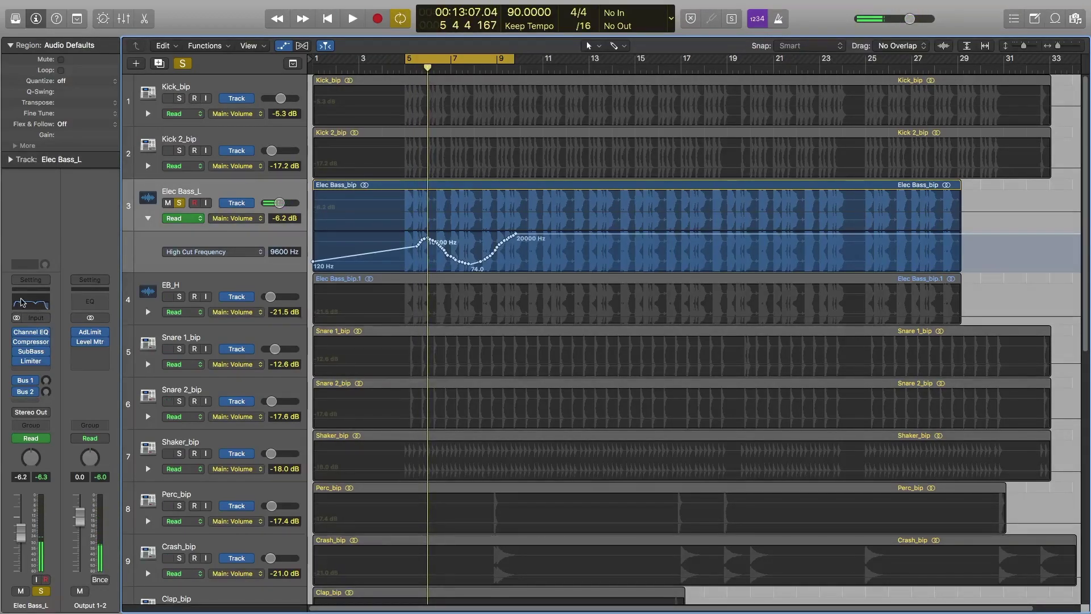
Step: Open the Elec Bass_L Channel EQ, watch its high cut follow the automation during playback from bar 5, and close it
{"action": "left_click", "coordinate": [21, 301]}
{"action": "left_click_drag", "start_coordinate": [287, 31], "coordinate": [636, 336]}
{"action": "double_click", "coordinate": [418, 70]}
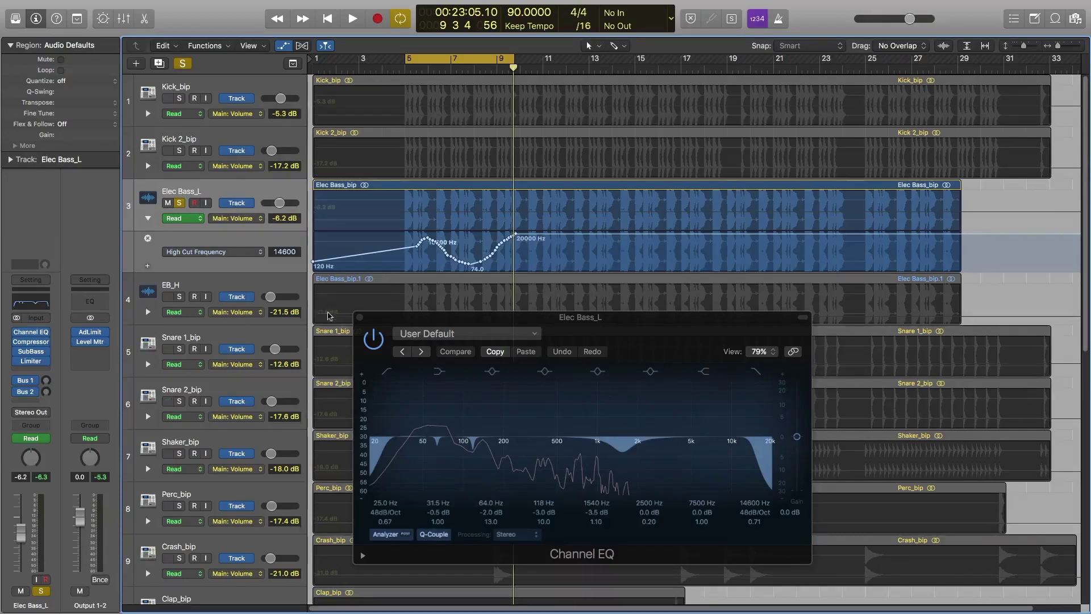
{"action": "left_click", "coordinate": [360, 317]}
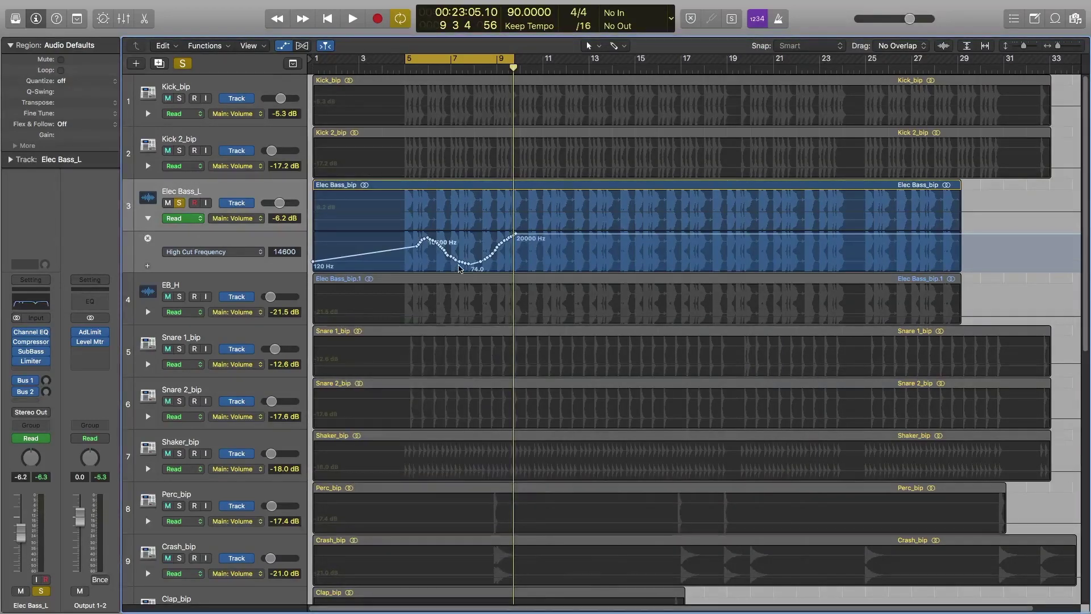
Step: Delete the High Cut Frequency automation on Elec Bass_L, and return to the plain, unsoloed arrangement with the playhead at bar 5
{"action": "key", "text": "Delete"}
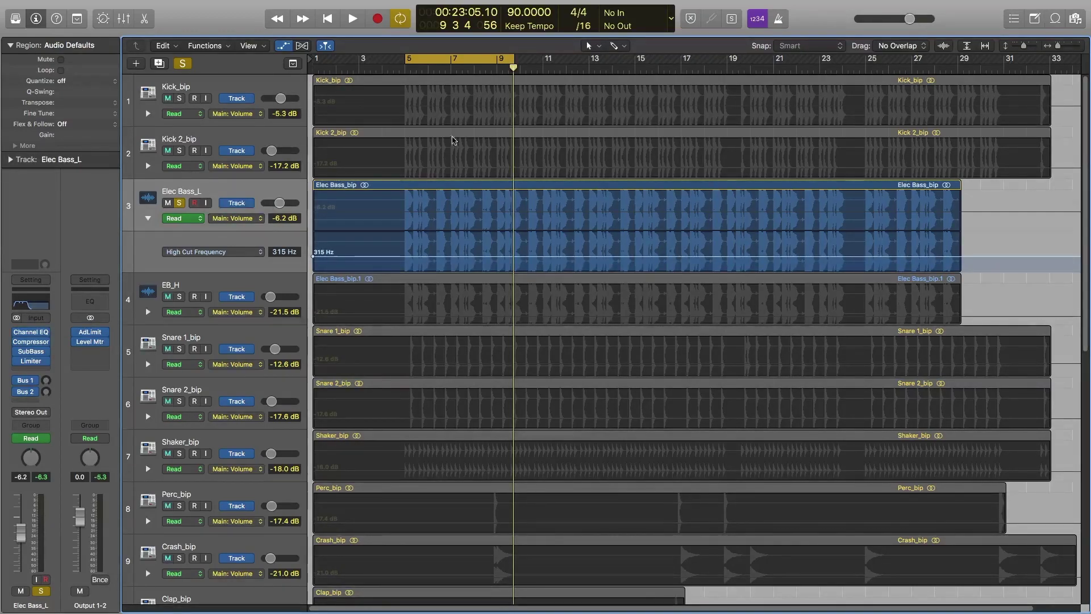
{"action": "left_click", "coordinate": [405, 70]}
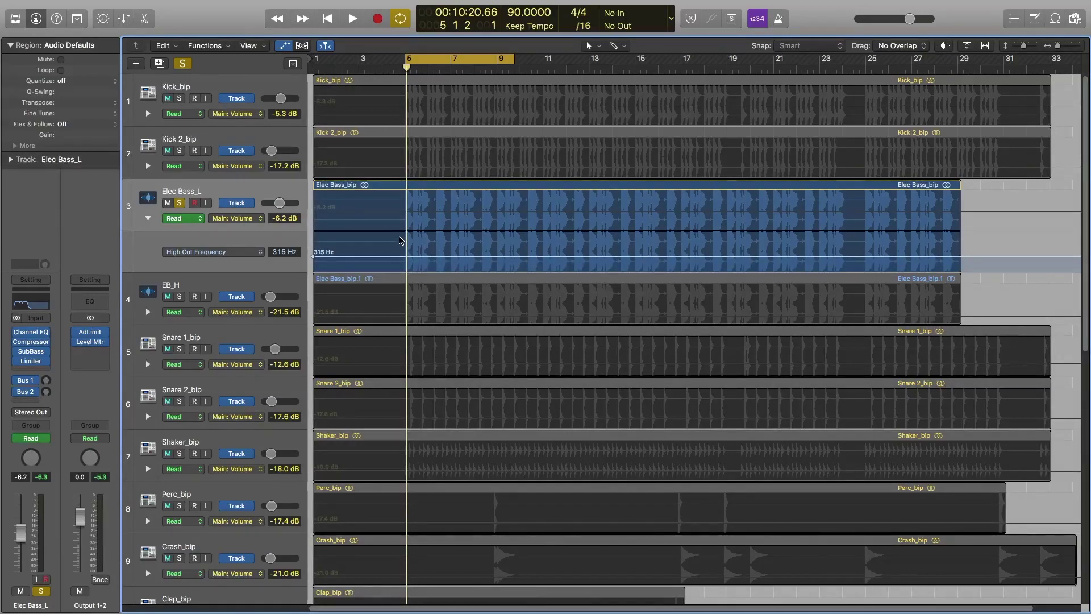
{"action": "key", "text": "a"}
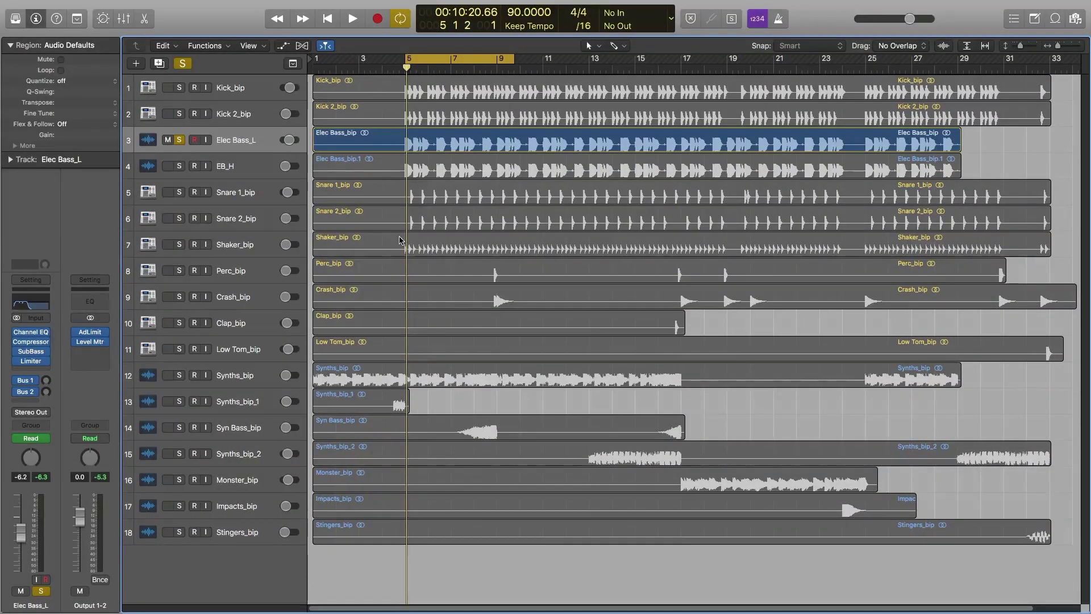
{"action": "key", "text": "s"}
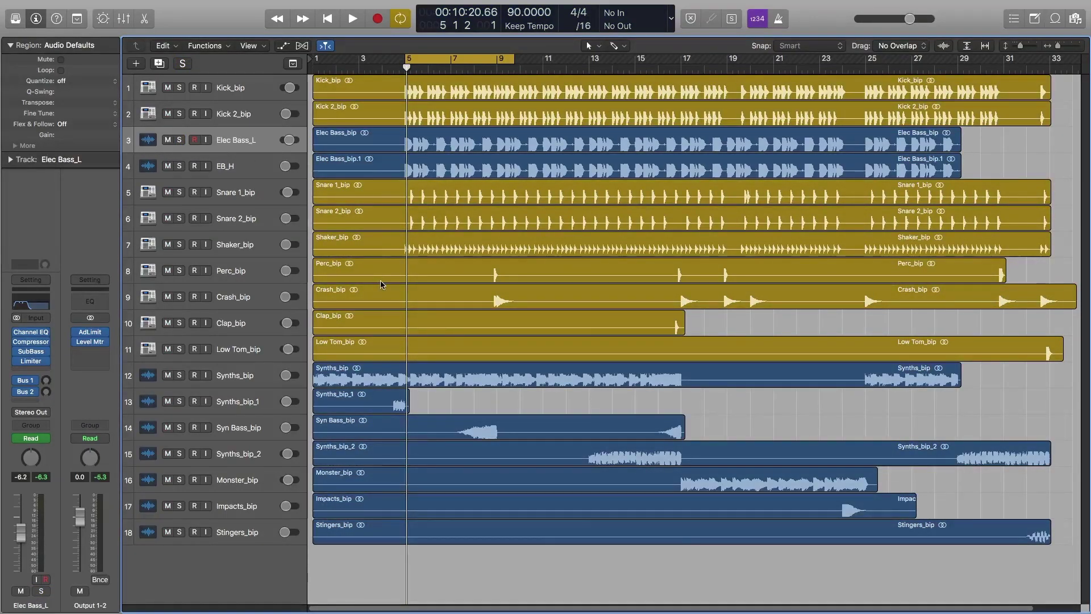
Step: Open the mixer and place the Elec Bass_L Channel EQ and the EB_H Compressor side by side
{"action": "key", "text": "x"}
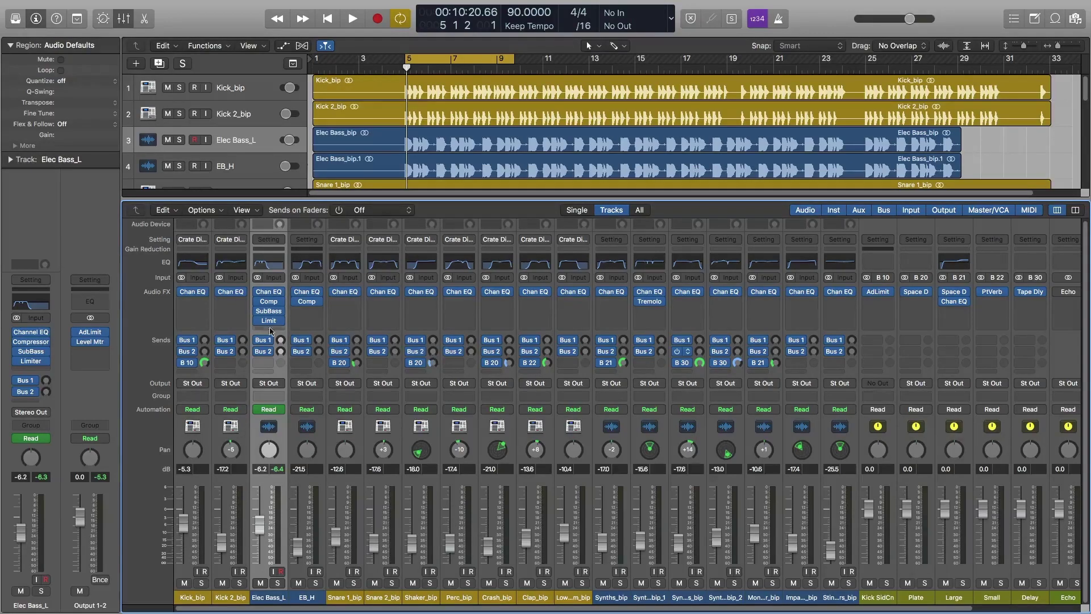
{"action": "left_click", "coordinate": [270, 264]}
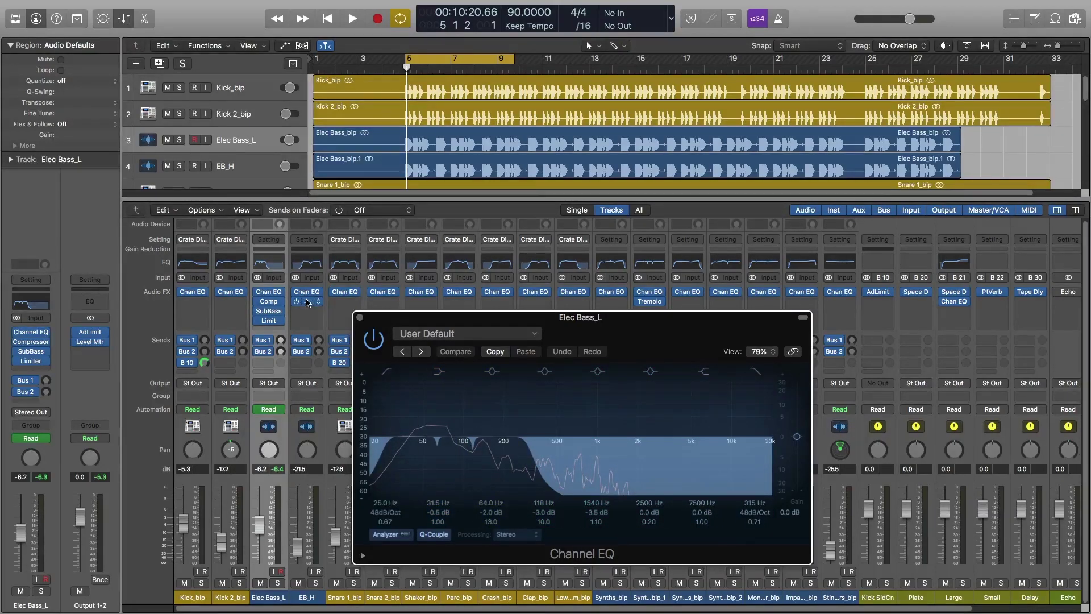
{"action": "left_click", "coordinate": [308, 303]}
{"action": "left_click_drag", "start_coordinate": [589, 321], "coordinate": [800, 58]}
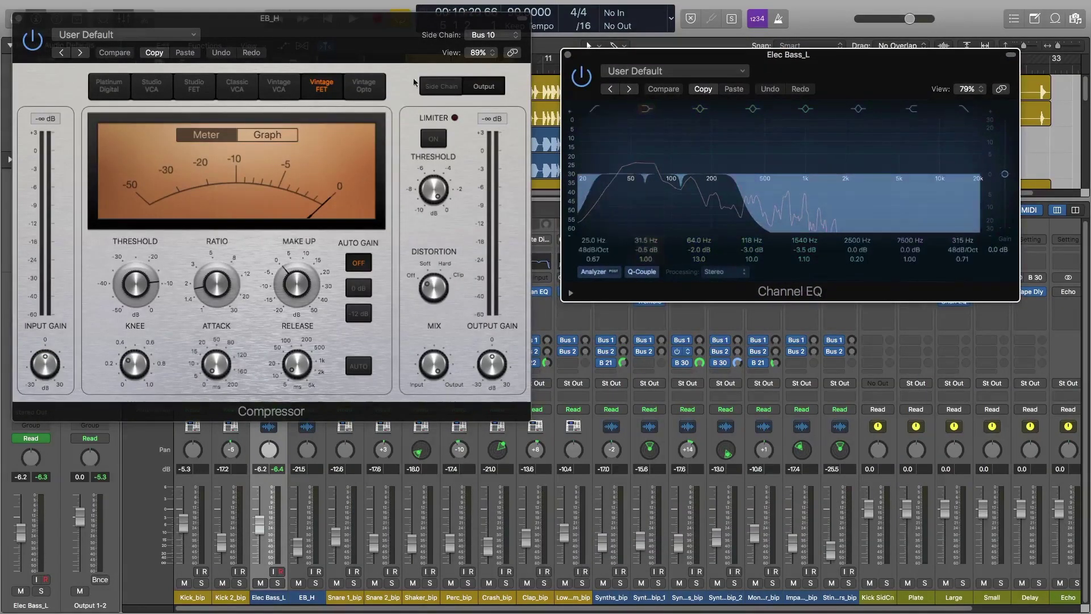
{"action": "left_click_drag", "start_coordinate": [386, 48], "coordinate": [444, 46]}
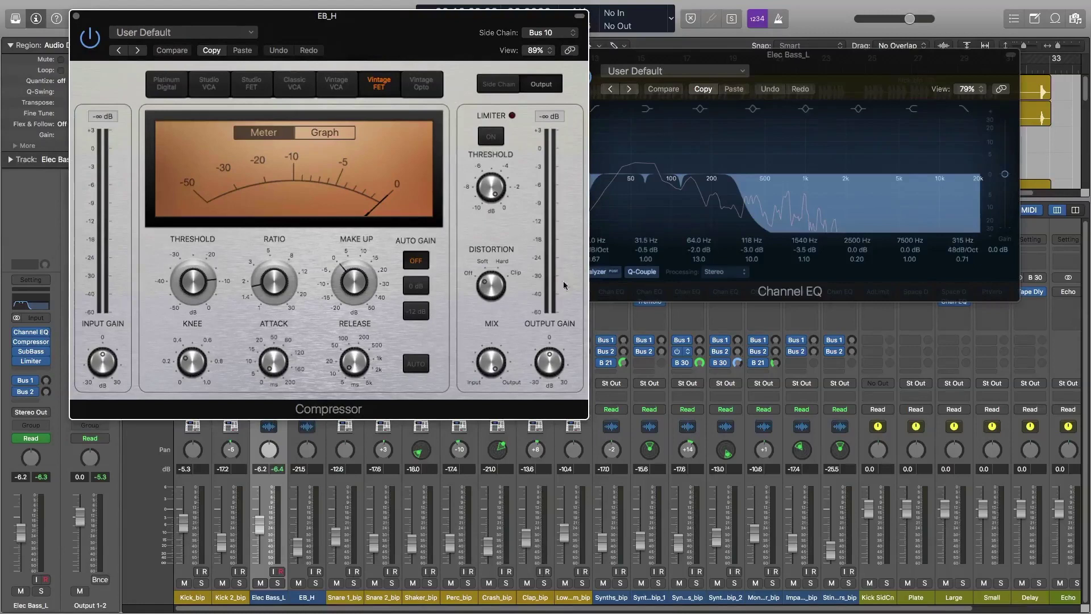
{"action": "left_click_drag", "start_coordinate": [773, 68], "coordinate": [815, 41]}
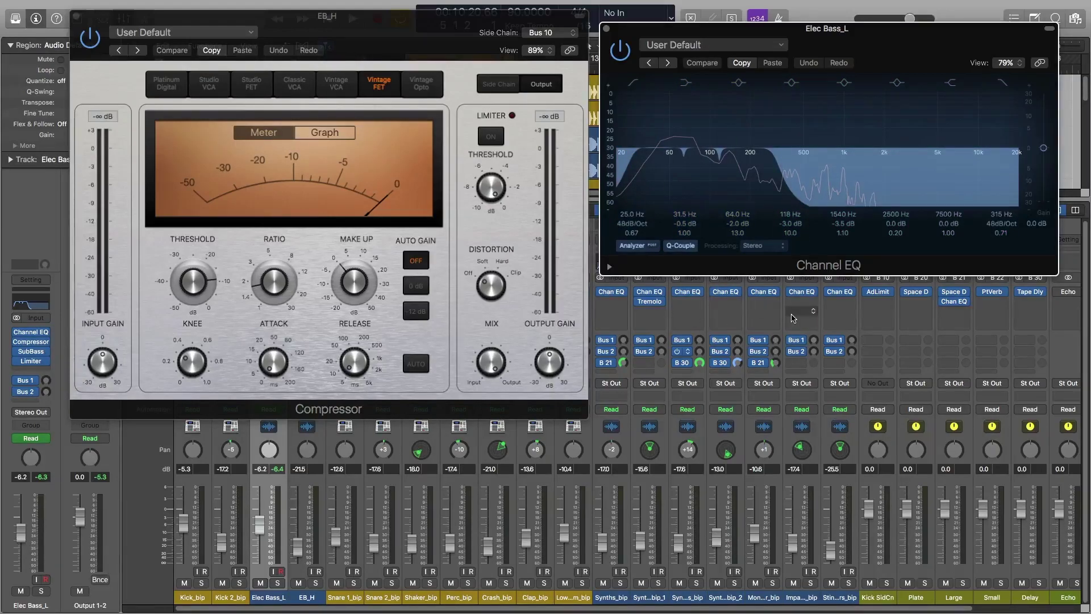
{"action": "left_click", "coordinate": [358, 285]}
{"action": "mouse_move", "coordinate": [196, 281]}
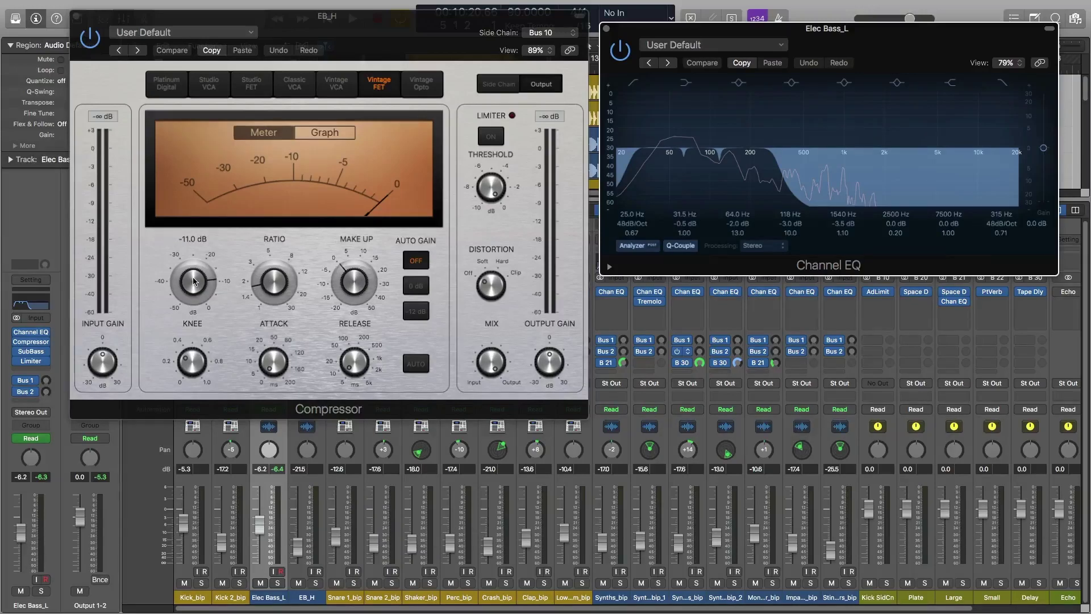
Step: Set the automation mode of Elec Bass_L to Latch and review the other available modes
{"action": "left_click", "coordinate": [47, 439]}
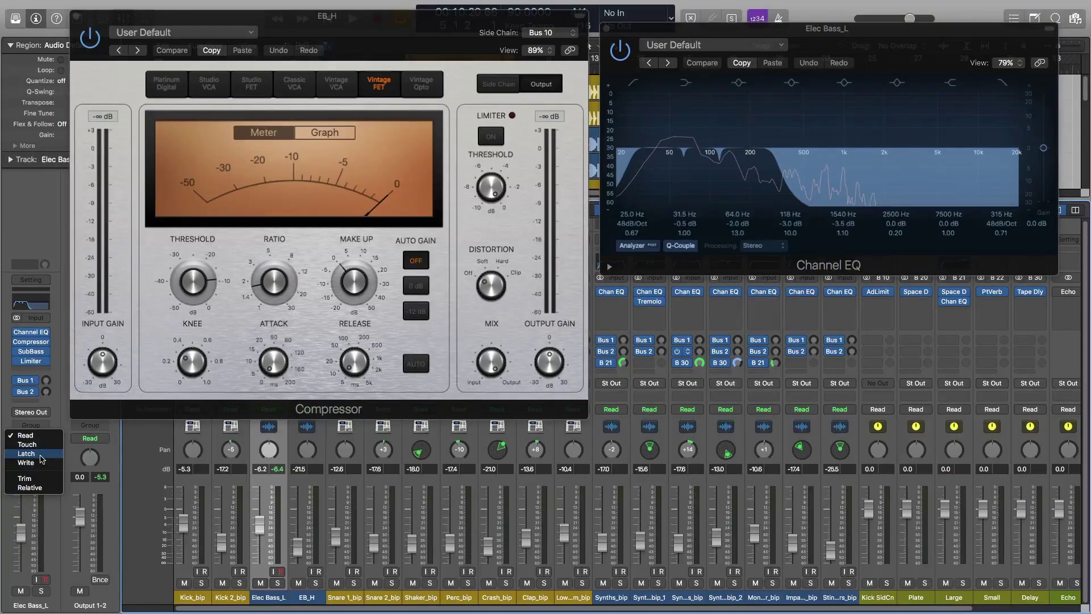
{"action": "left_click", "coordinate": [41, 455]}
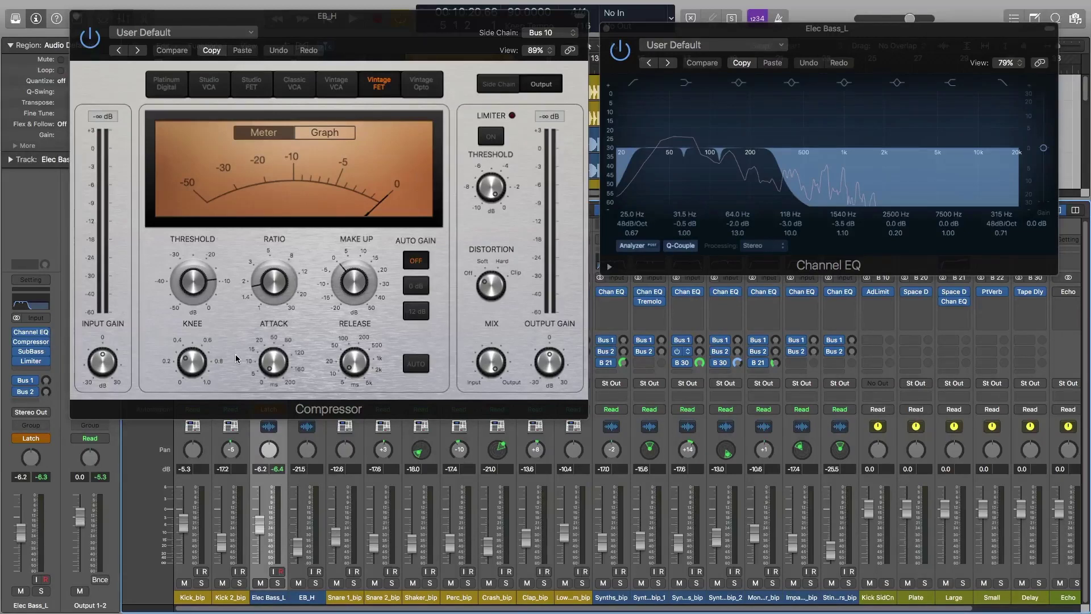
{"action": "left_click", "coordinate": [31, 438]}
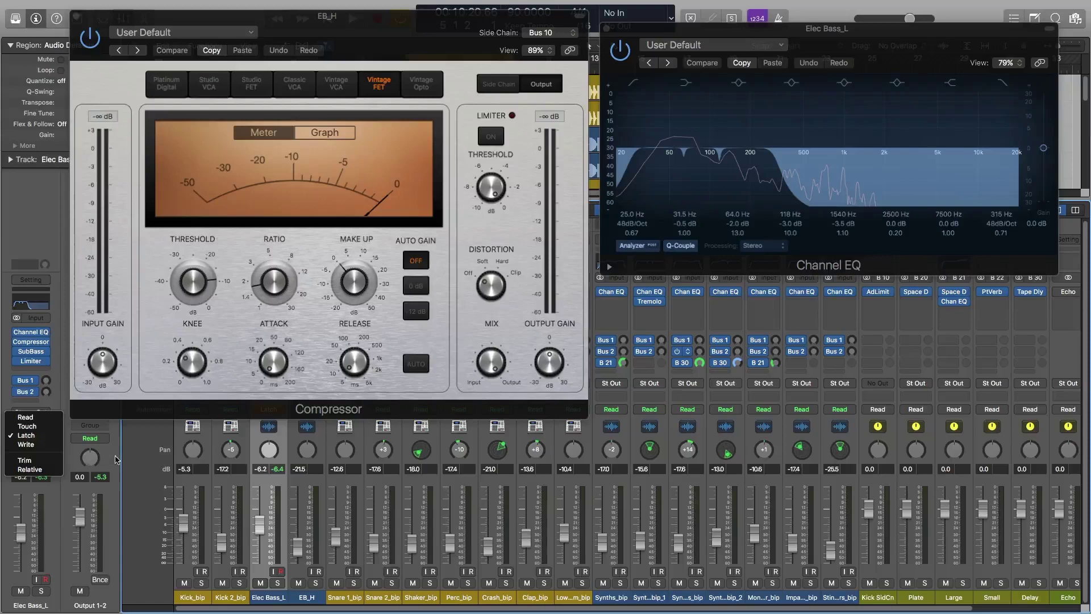
{"action": "key", "text": "Escape"}
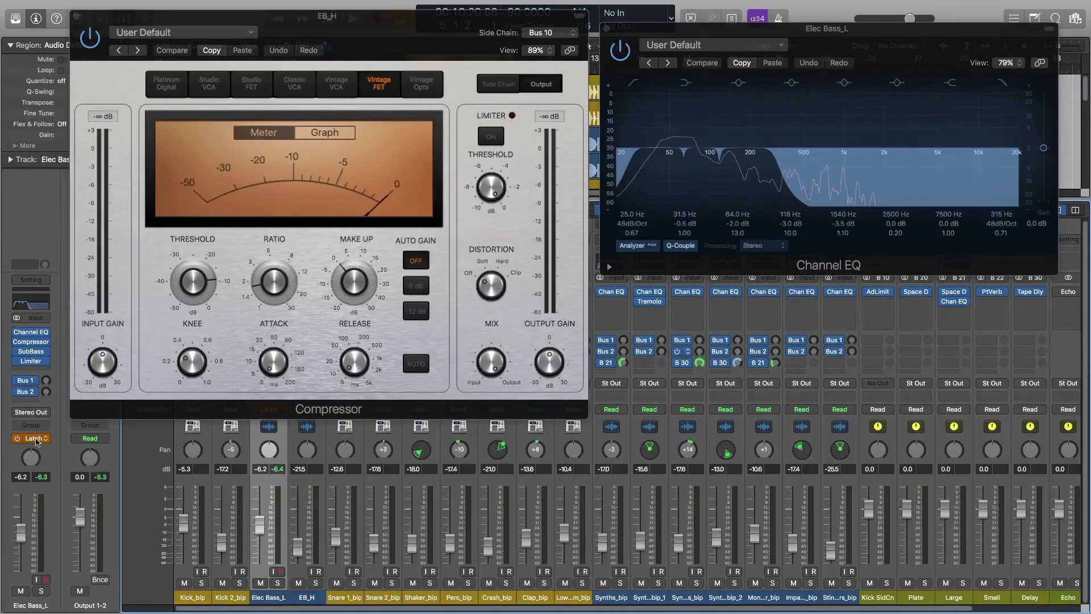
{"action": "mouse_move", "coordinate": [264, 295]}
{"action": "left_click", "coordinate": [30, 438]}
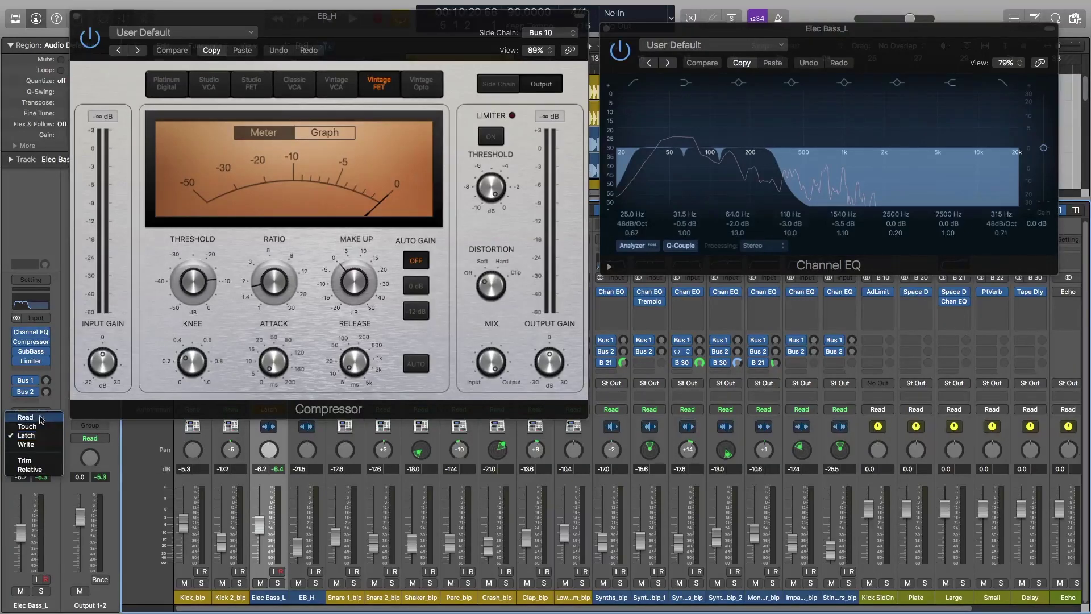
{"action": "left_click", "coordinate": [117, 468]}
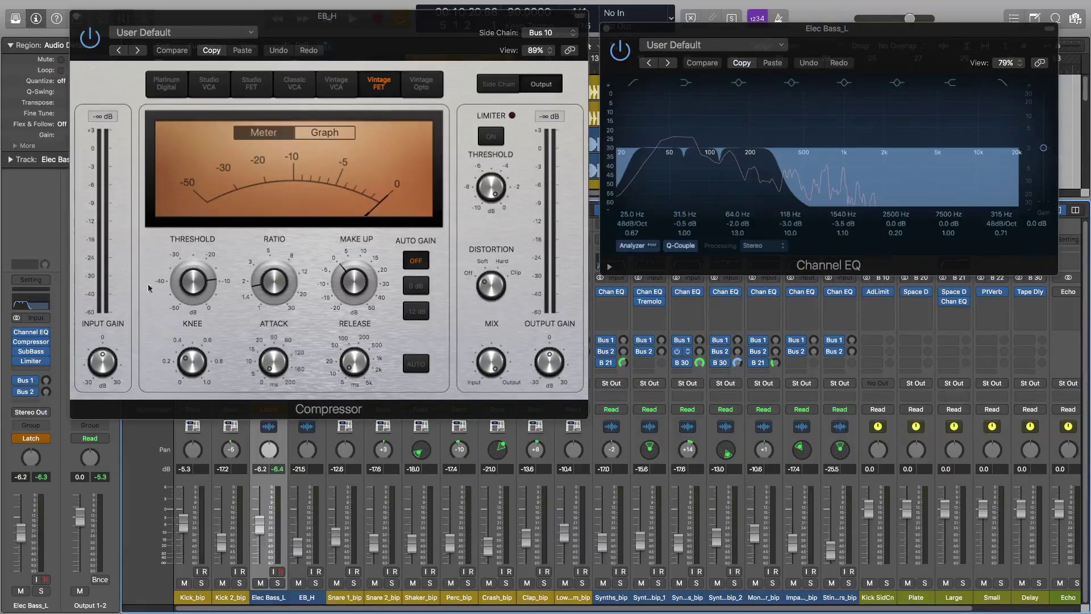
Step: Close the Channel EQ and lower the EB_H Compressor ratio to 1.5:1 while the song plays from bar 5
{"action": "left_click", "coordinate": [607, 29]}
{"action": "left_click_drag", "start_coordinate": [560, 39], "coordinate": [868, 85]}
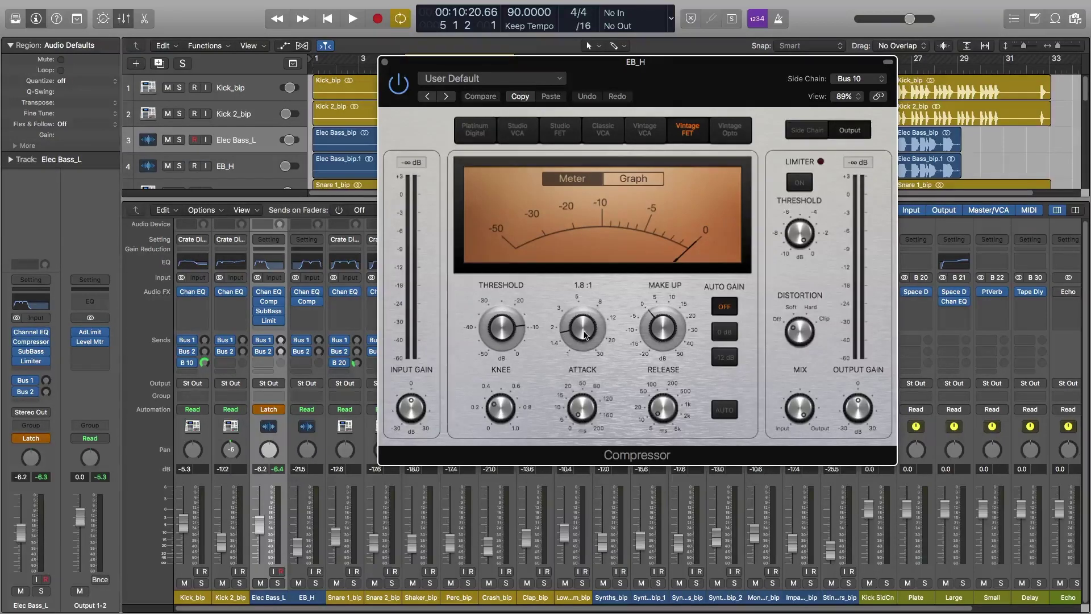
{"action": "key", "text": "space"}
{"action": "left_click_drag", "start_coordinate": [585, 335], "coordinate": [608, 284]}
{"action": "key", "text": "space"}
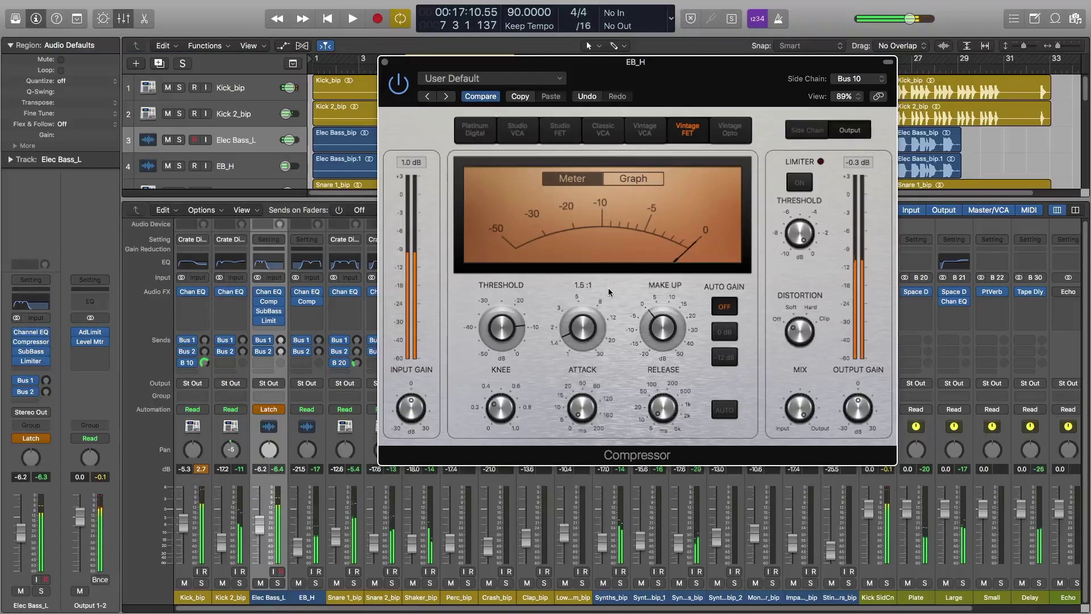
Step: Set the Elec Bass_L automation mode to Read, and close the Compressor and the mixer
{"action": "left_click", "coordinate": [31, 438]}
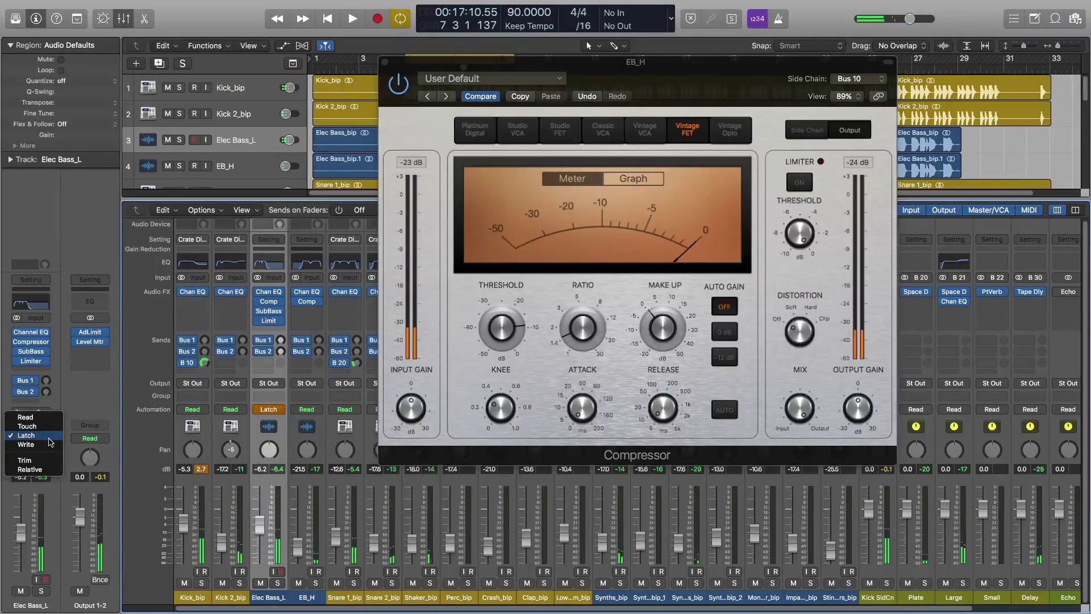
{"action": "left_click", "coordinate": [47, 419]}
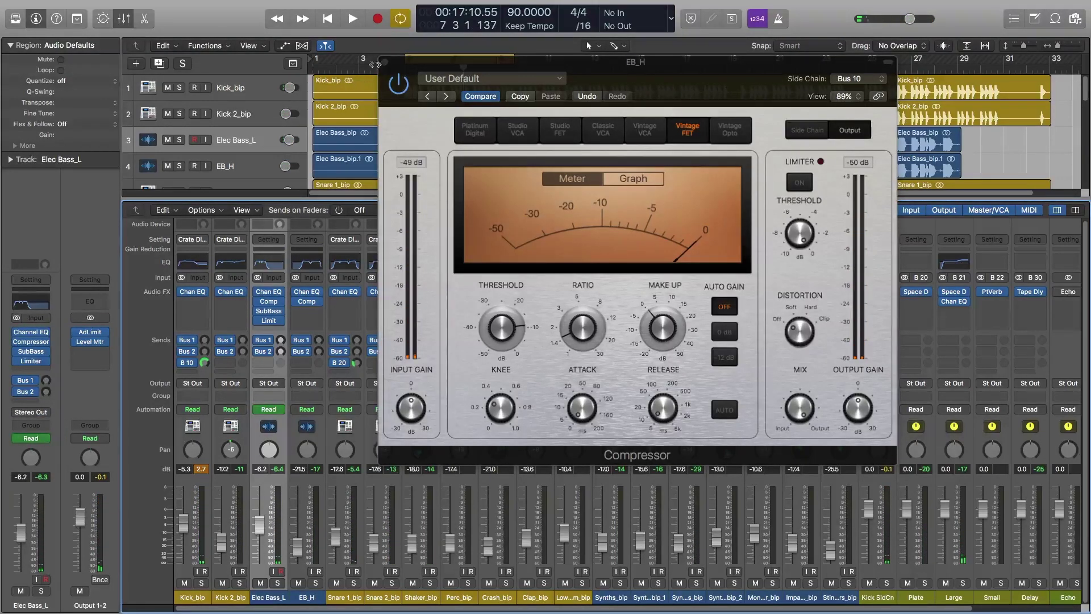
{"action": "left_click", "coordinate": [385, 65]}
{"action": "key", "text": "x"}
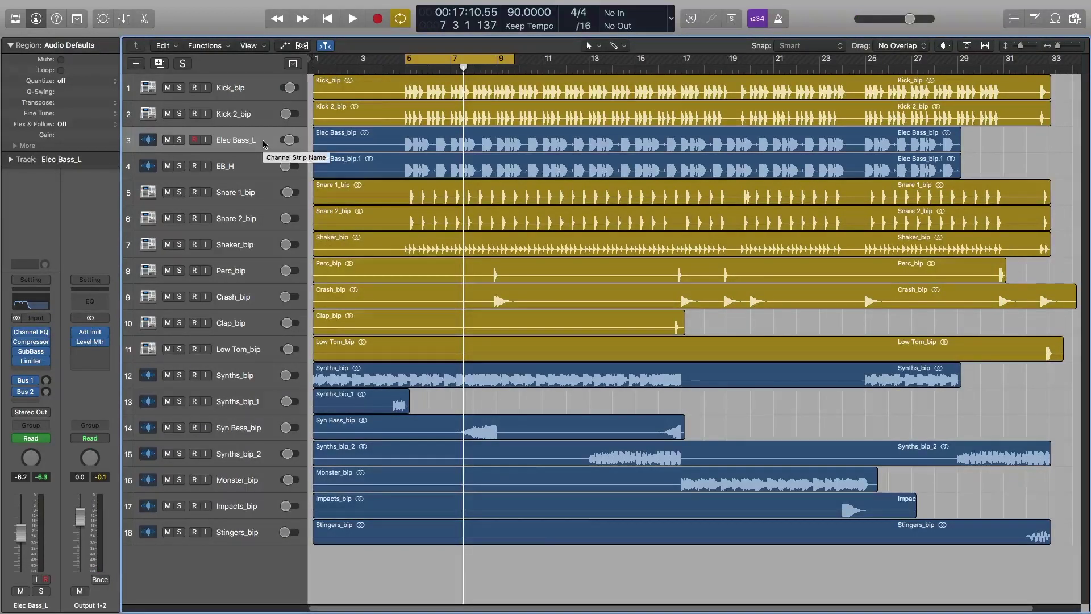
Step: Show track automation and unfold a lane under Elec Bass_L for the Compressor's Ratio
{"action": "key", "text": "a"}
{"action": "key", "text": "super+Down"}
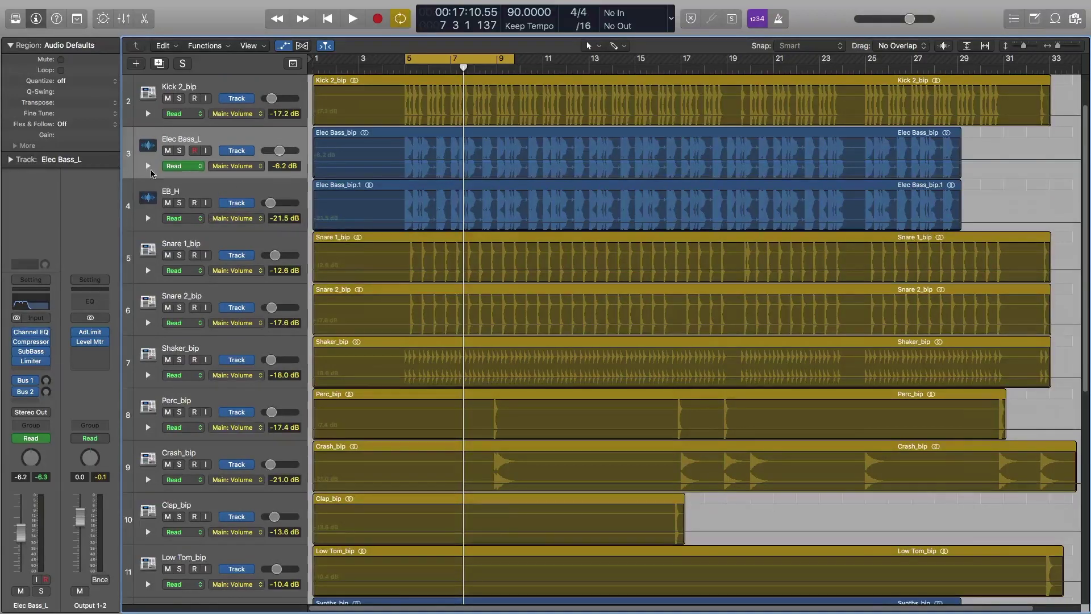
{"action": "left_click", "coordinate": [148, 165]}
{"action": "left_click", "coordinate": [239, 205]}
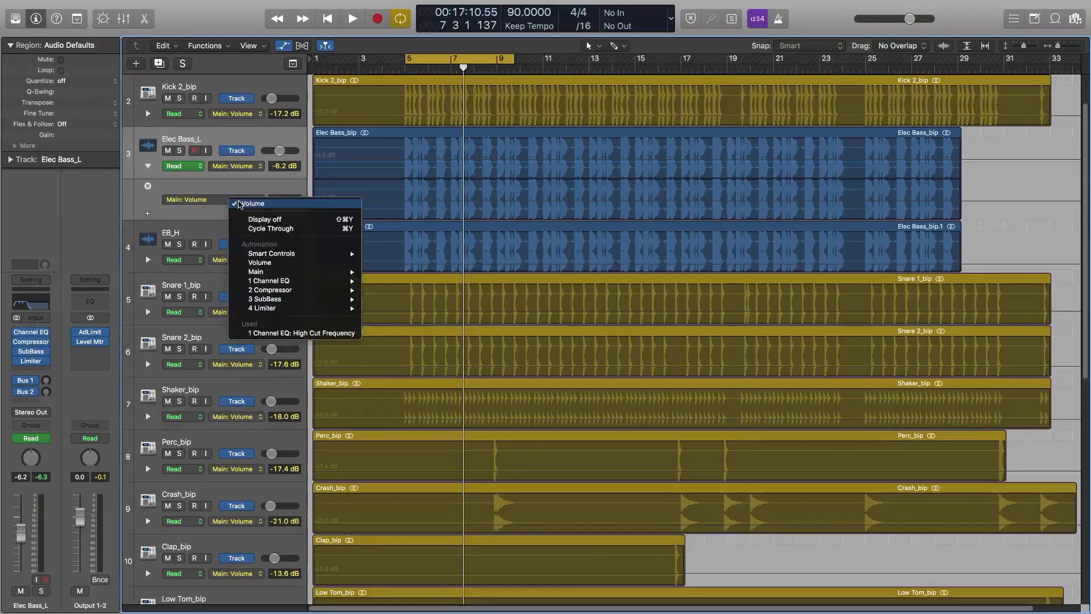
{"action": "mouse_move", "coordinate": [284, 289]}
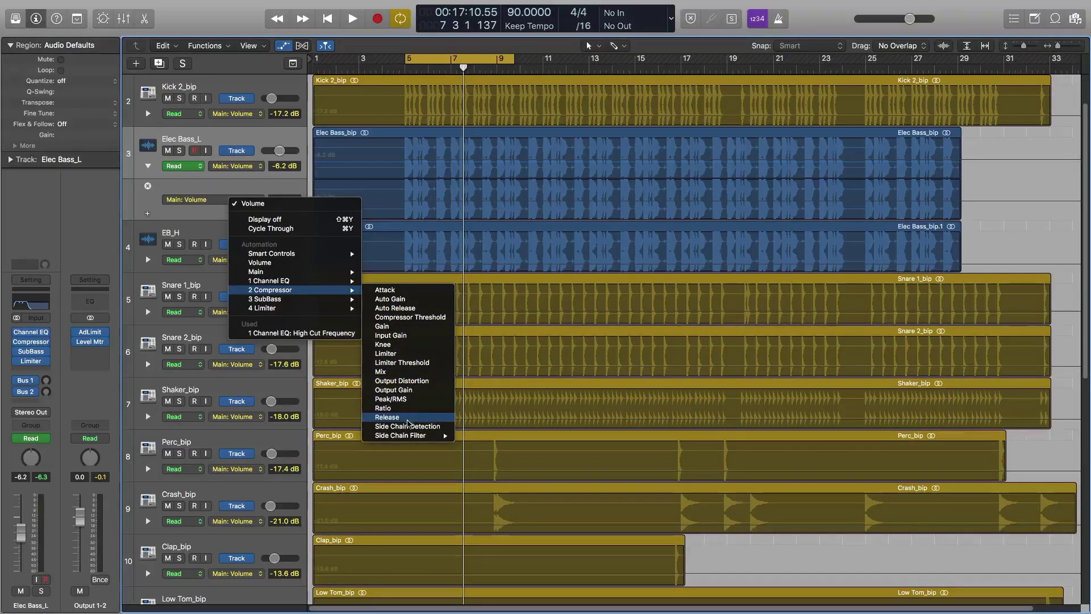
{"action": "left_click", "coordinate": [413, 408]}
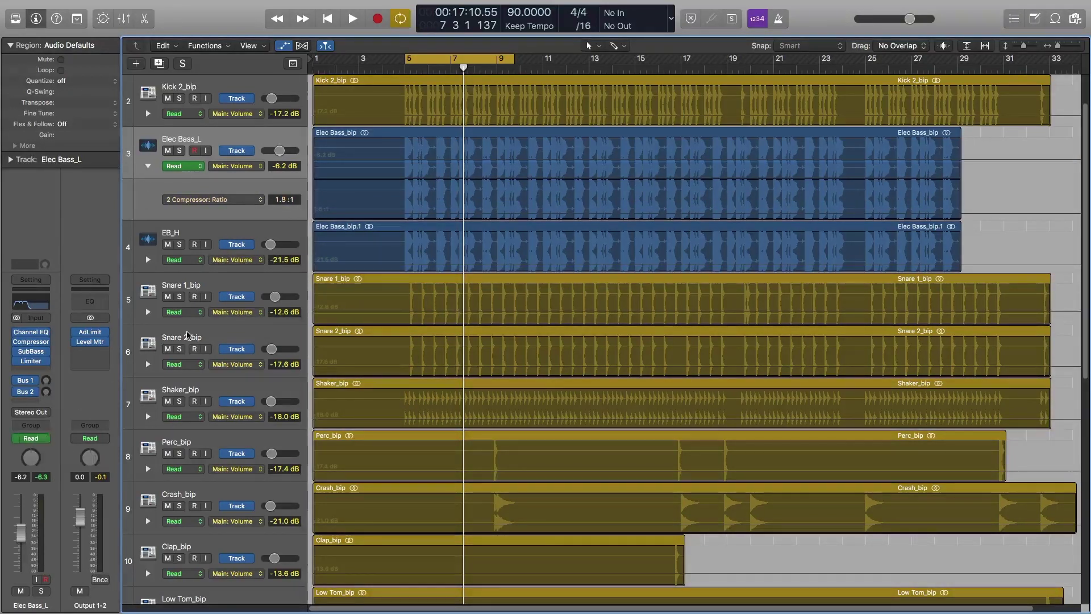
Step: Check the knob settings in the Elec Bass_L Compressor from the mixer, and close both
{"action": "key", "text": "x"}
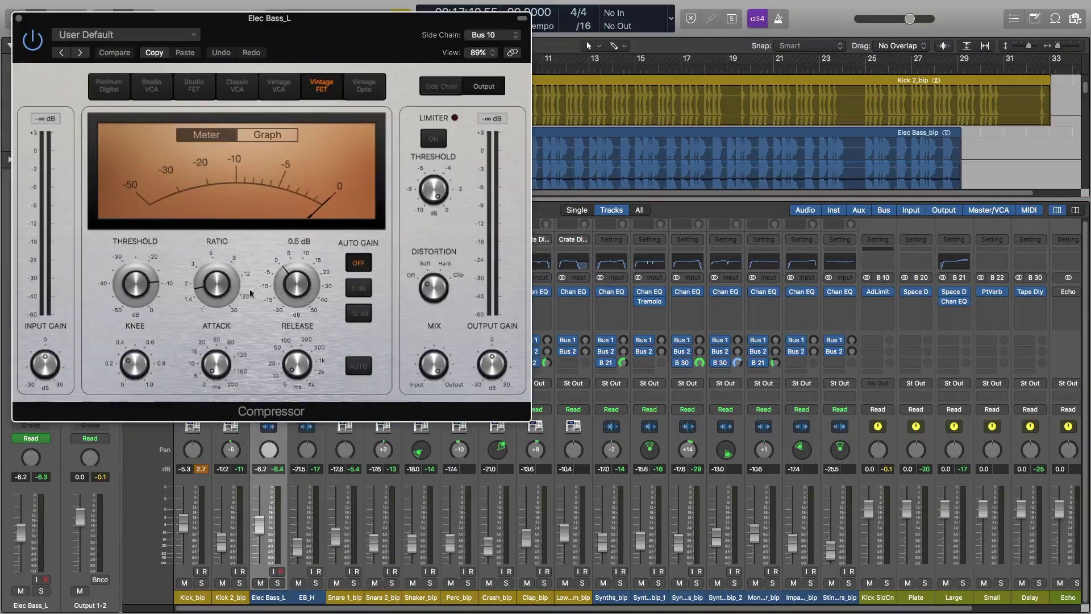
{"action": "left_click", "coordinate": [19, 20]}
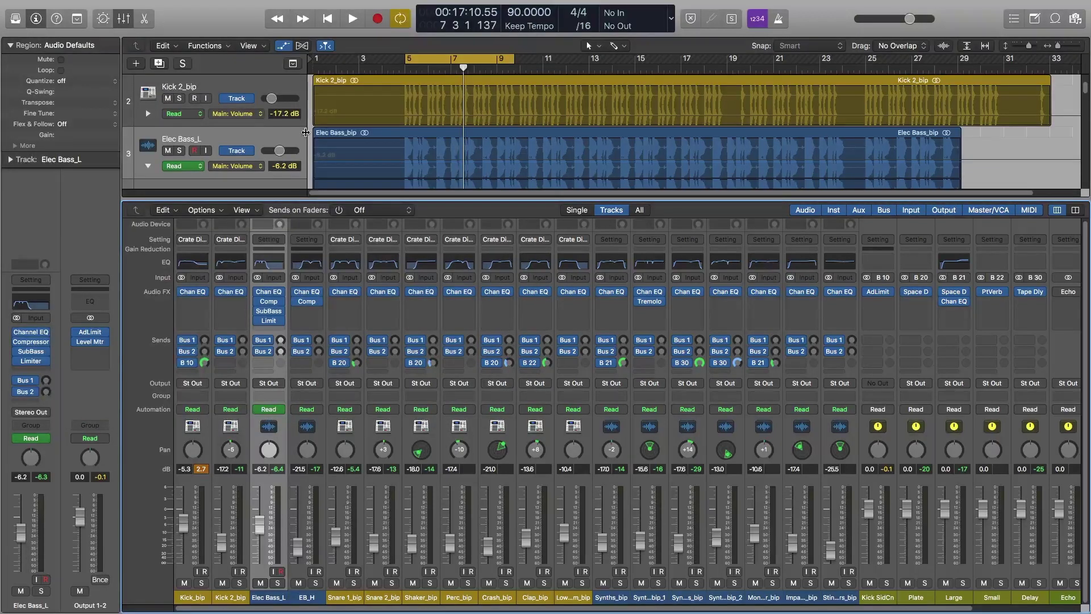
{"action": "key", "text": "x"}
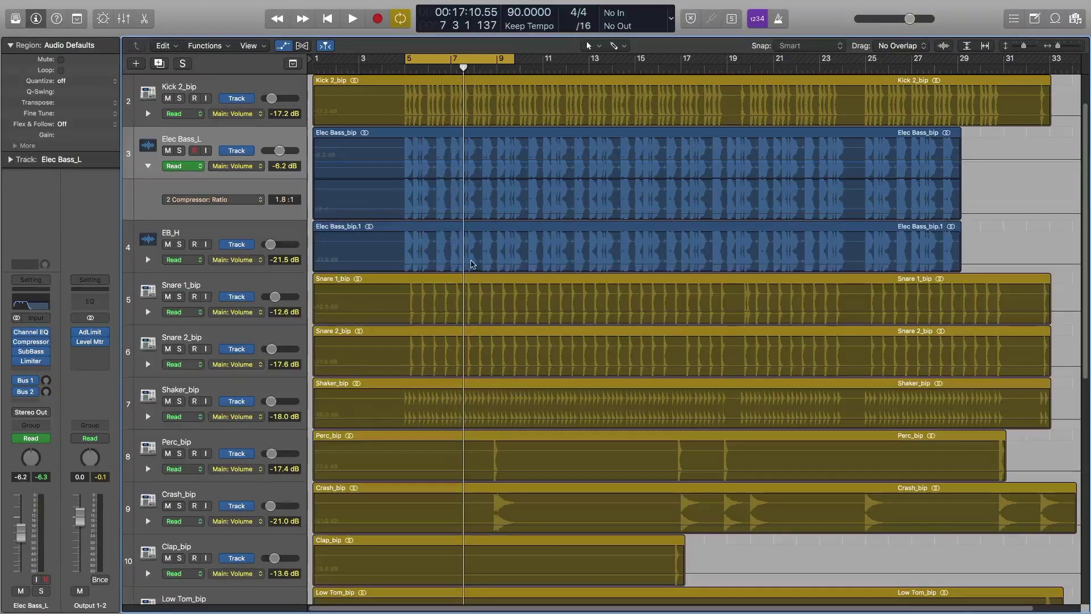
Step: Switch the Elec Bass_L automation lane to Compressor Threshold and then to the Compressor's Limiter
{"action": "left_click", "coordinate": [230, 200]}
{"action": "mouse_move", "coordinate": [290, 284]}
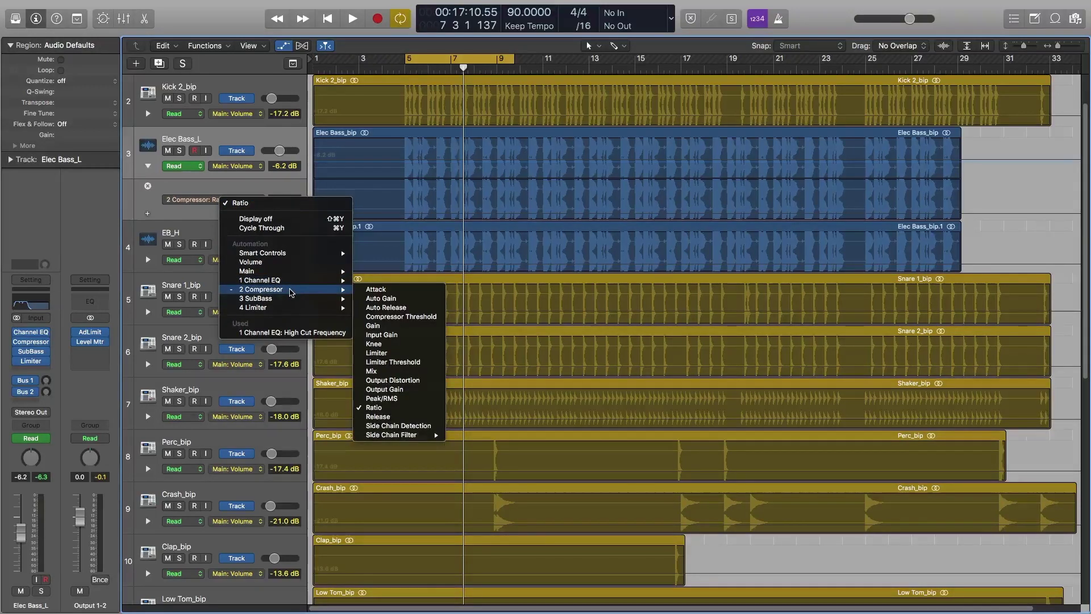
{"action": "mouse_move", "coordinate": [408, 437]}
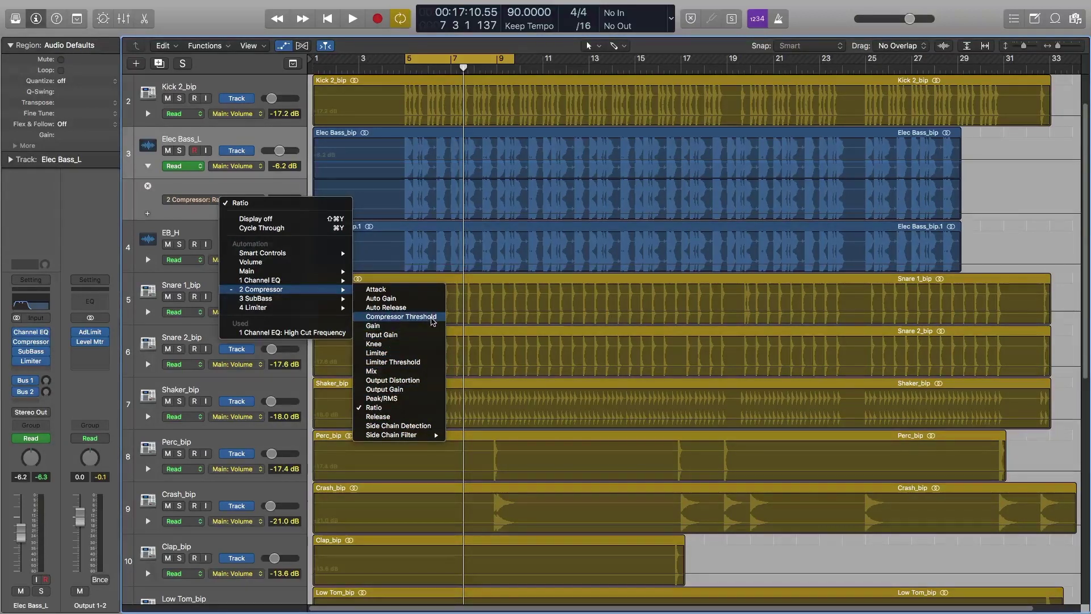
{"action": "left_click", "coordinate": [433, 321]}
{"action": "left_click", "coordinate": [242, 199]}
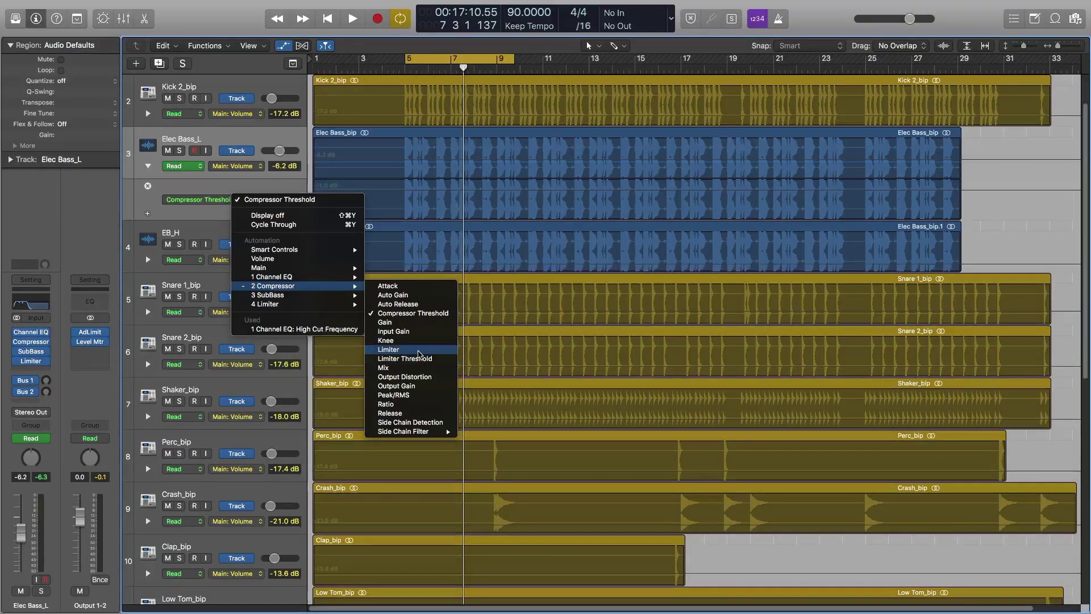
{"action": "left_click", "coordinate": [419, 353]}
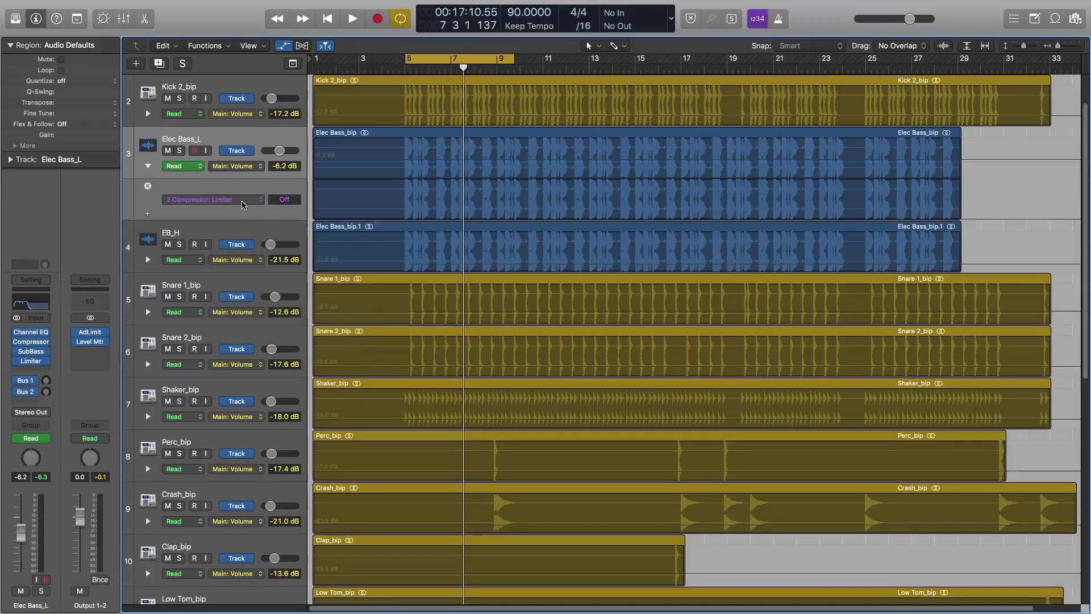
Step: Switch the Elec Bass_L automation lane to the Compressor's Ratio and play the cycled section briefly
{"action": "left_click", "coordinate": [199, 200]}
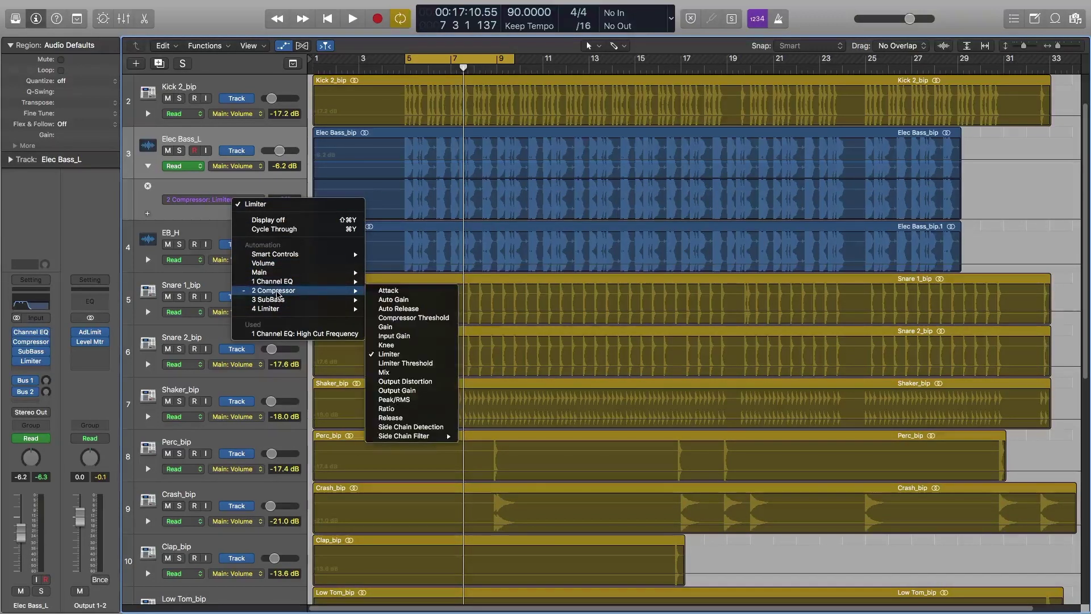
{"action": "left_click", "coordinate": [414, 409]}
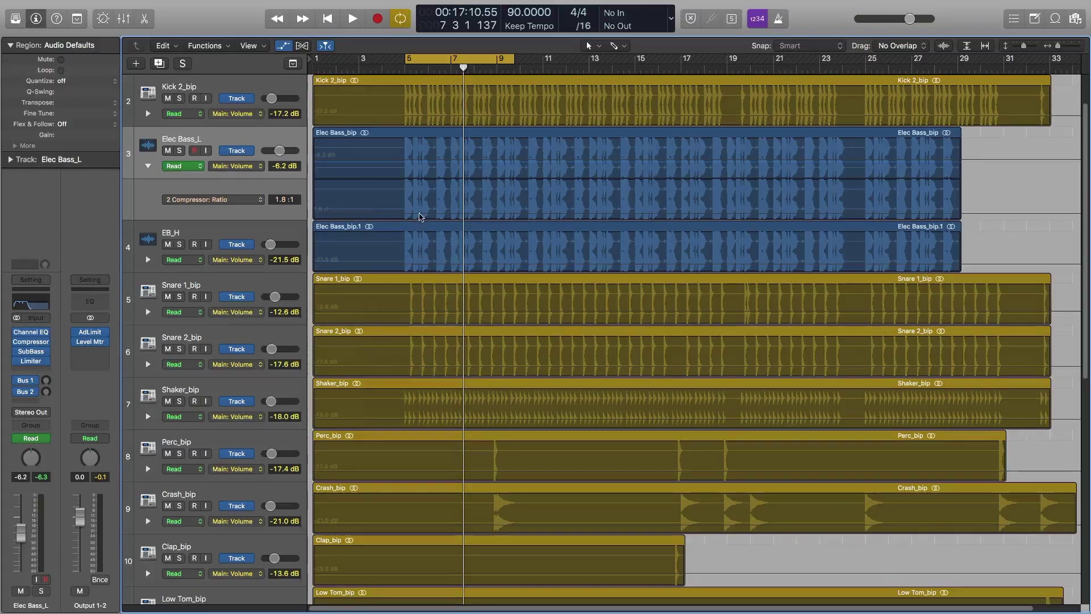
{"action": "key", "text": "space"}
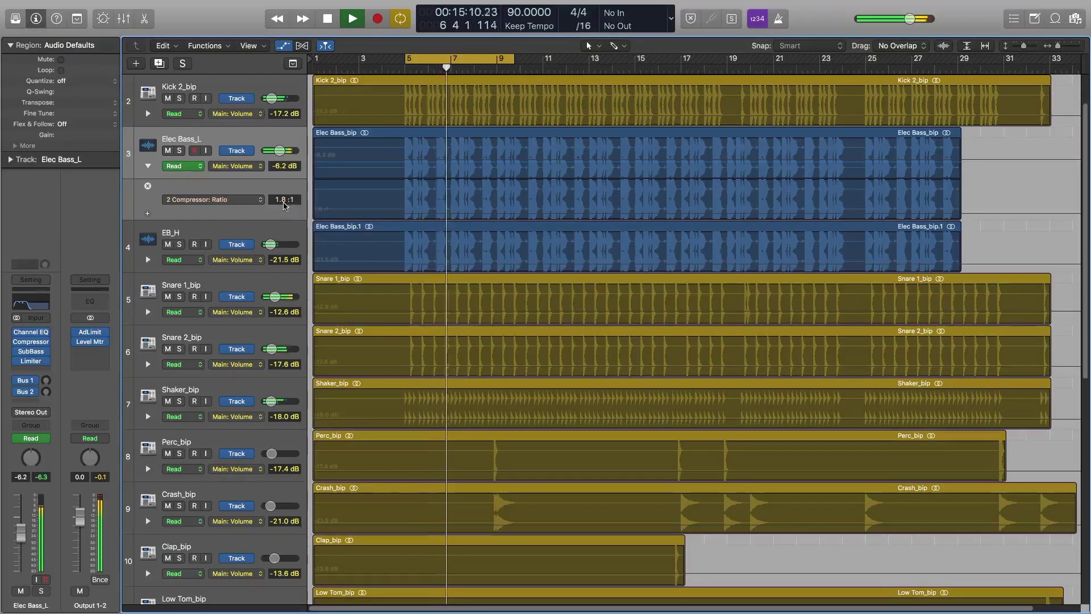
{"action": "key", "text": "space"}
Step: Open the Compressor on Elec Bass_L, move its window clear of the track headers, and set the track's automation mode to Latch
{"action": "left_click", "coordinate": [31, 344]}
{"action": "left_click_drag", "start_coordinate": [303, 31], "coordinate": [745, 117]}
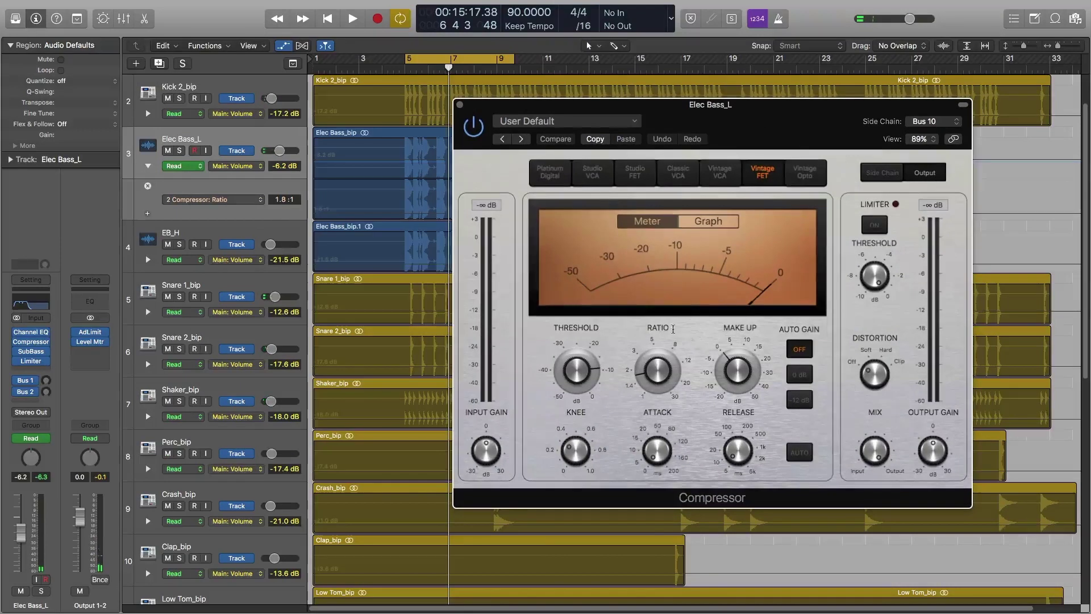
{"action": "left_click", "coordinate": [30, 438]}
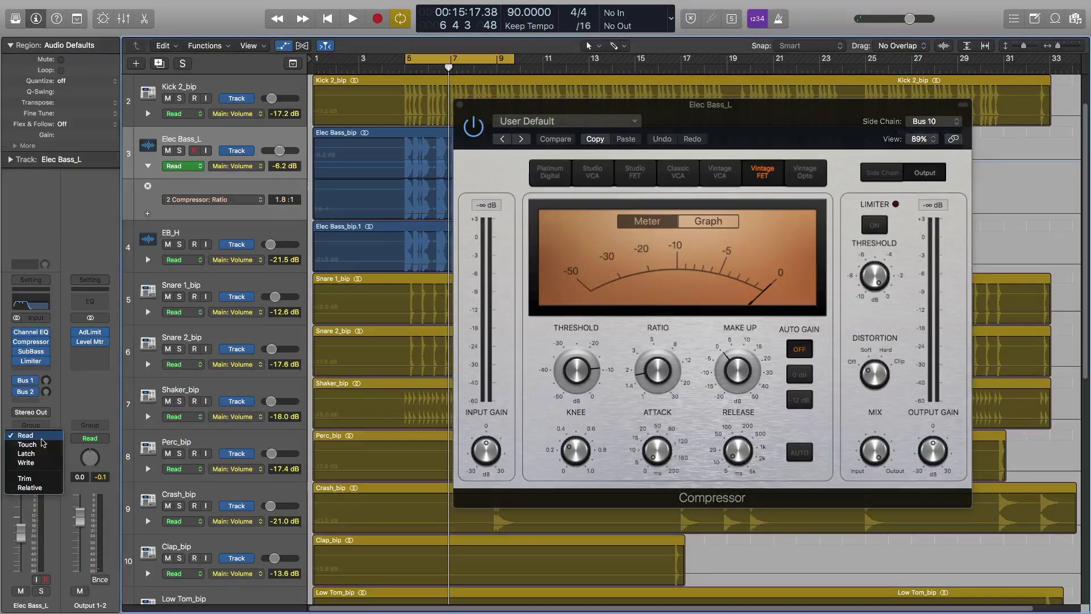
{"action": "left_click", "coordinate": [30, 459]}
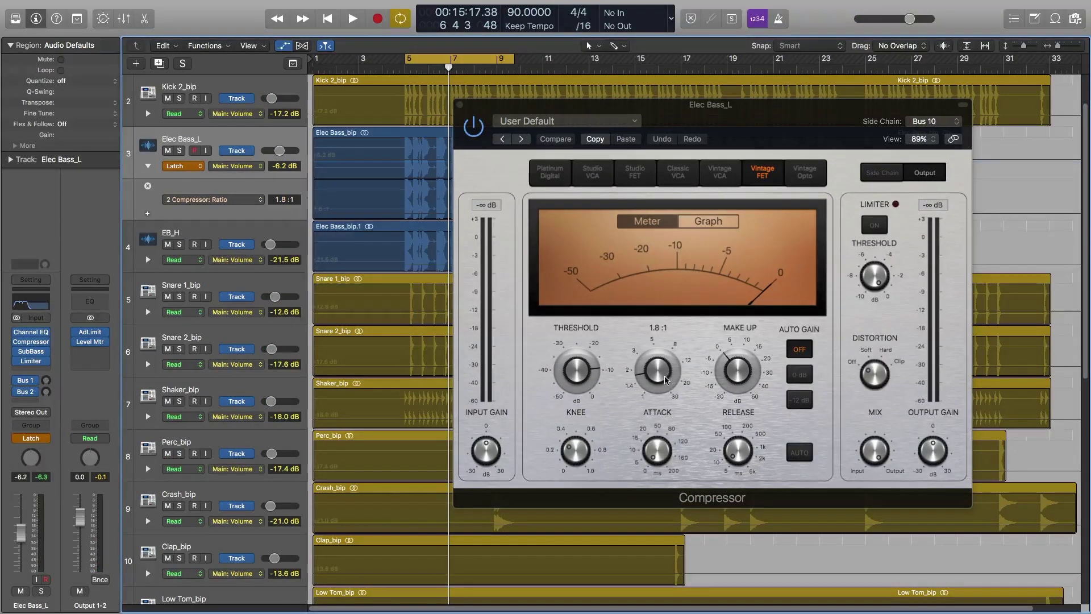
Step: Record a Compressor Ratio sweep up and back down to 1.6:1 between bars 5 and 7 during playback, and close the Compressor
{"action": "key", "text": "space"}
{"action": "left_click_drag", "start_coordinate": [673, 372], "coordinate": [692, 344]}
{"action": "key", "text": "space"}
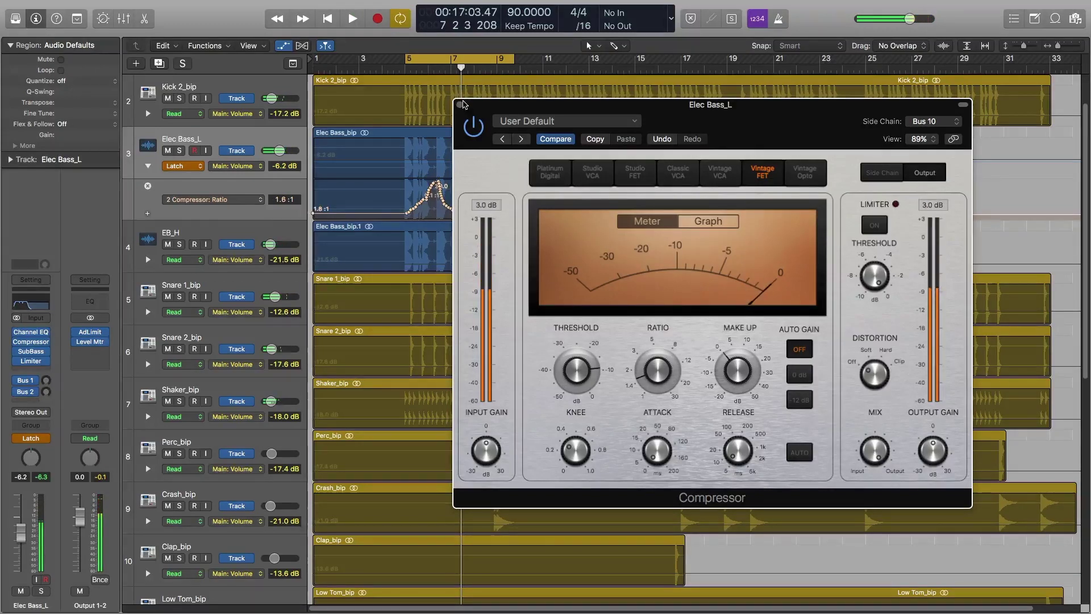
{"action": "left_click", "coordinate": [460, 105]}
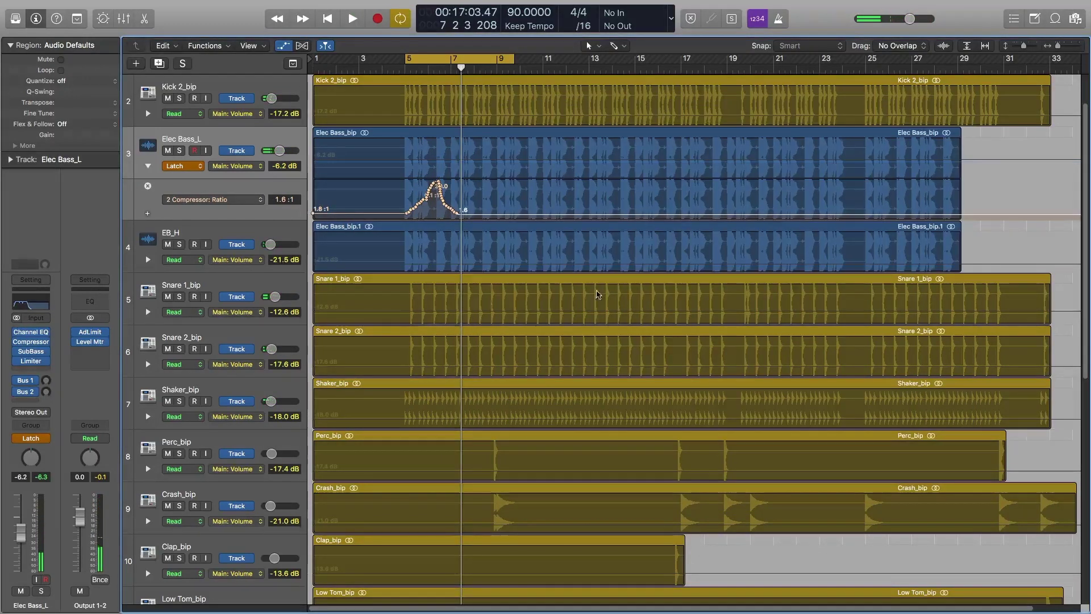
Step: Look briefly at the mixer and set the Elec Bass_L automation mode back to Read
{"action": "scroll", "coordinate": [558, 296], "scroll_direction": "down", "scroll_amount": 5}
{"action": "scroll", "coordinate": [558, 296], "scroll_direction": "up", "scroll_amount": 8}
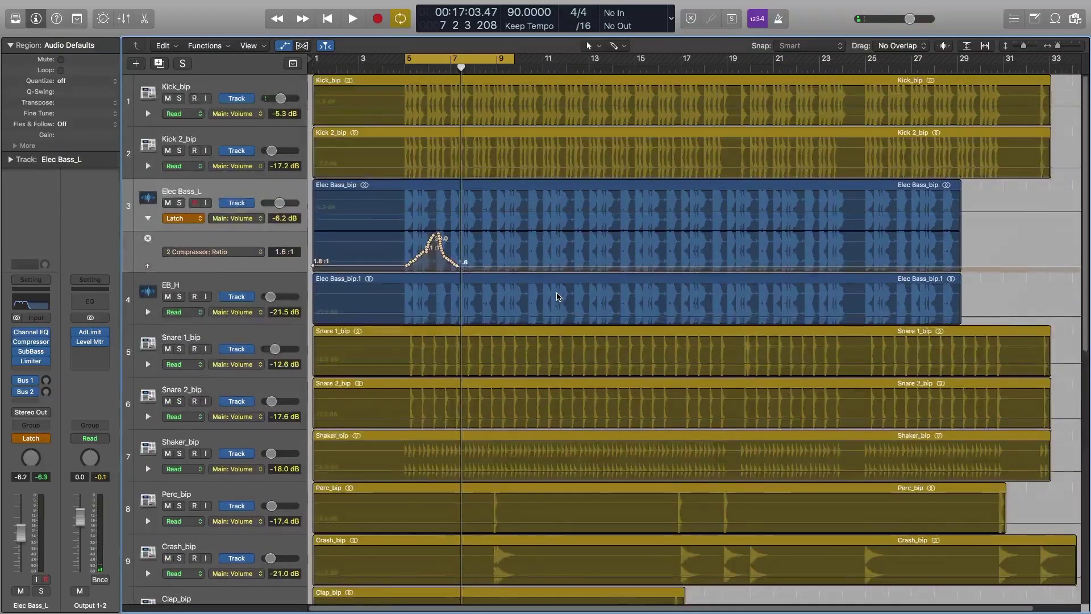
{"action": "key", "text": "x"}
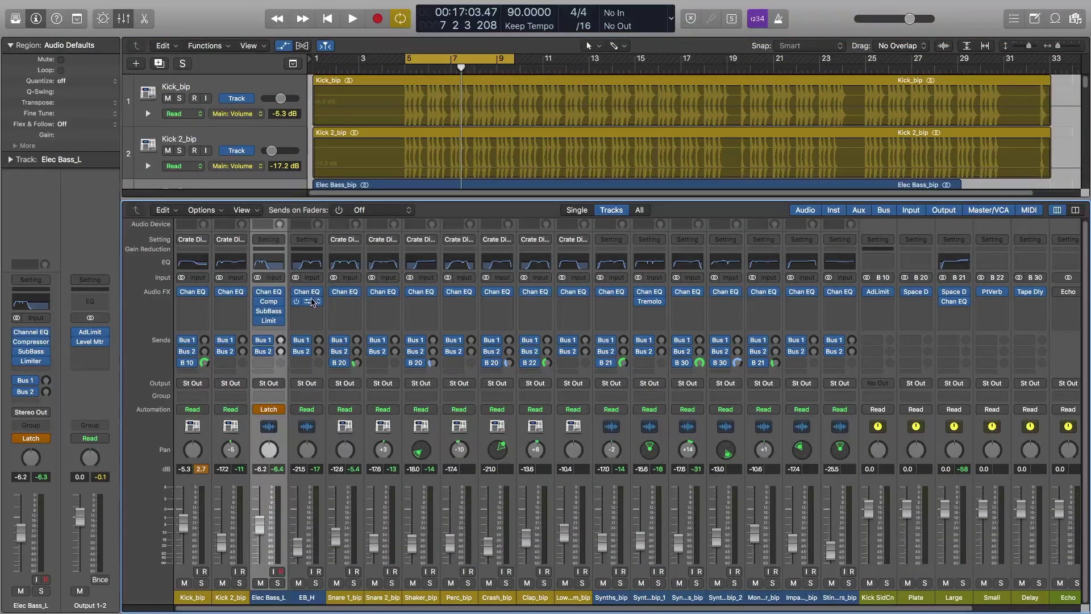
{"action": "key", "text": "x"}
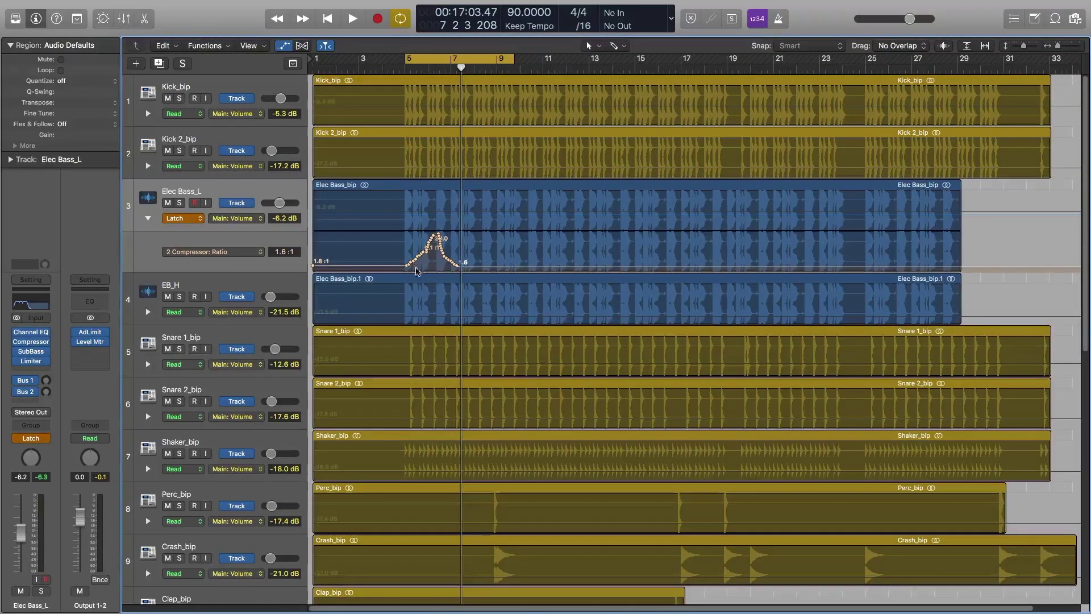
{"action": "left_click", "coordinate": [39, 439]}
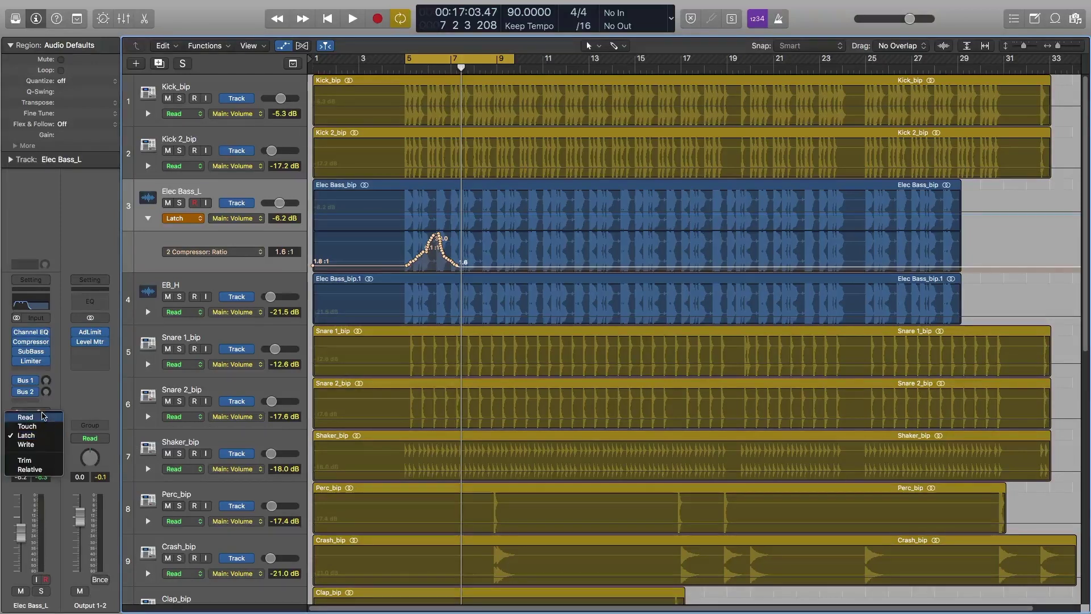
{"action": "left_click", "coordinate": [42, 418]}
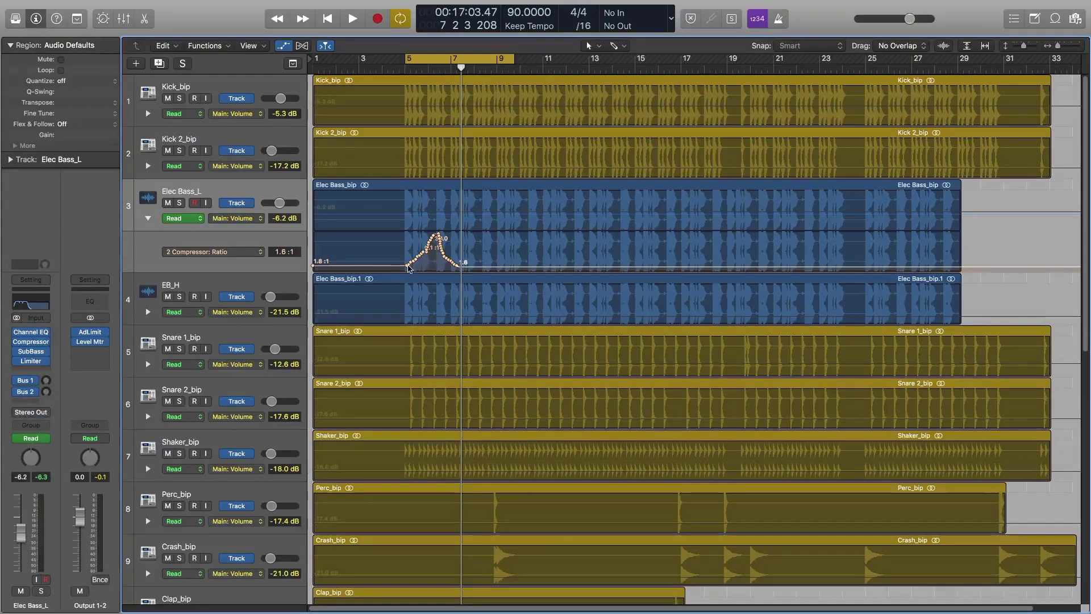
Step: Play the recorded Ratio automation from bar 5 with Elec Bass_L soloed, and stop playback
{"action": "left_click", "coordinate": [404, 69]}
{"action": "key", "text": "space"}
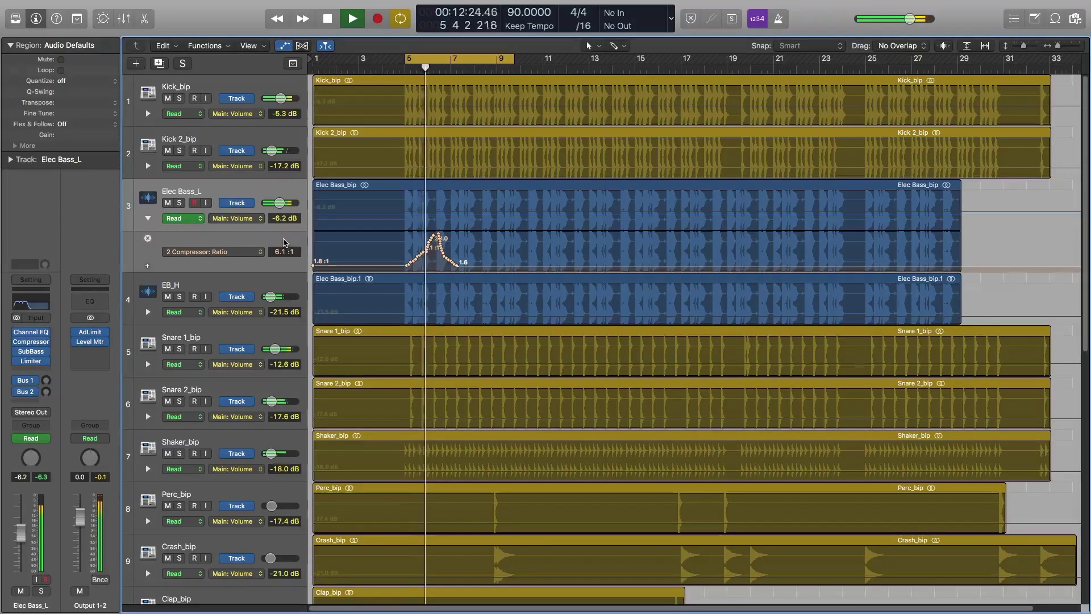
{"action": "key", "text": "s"}
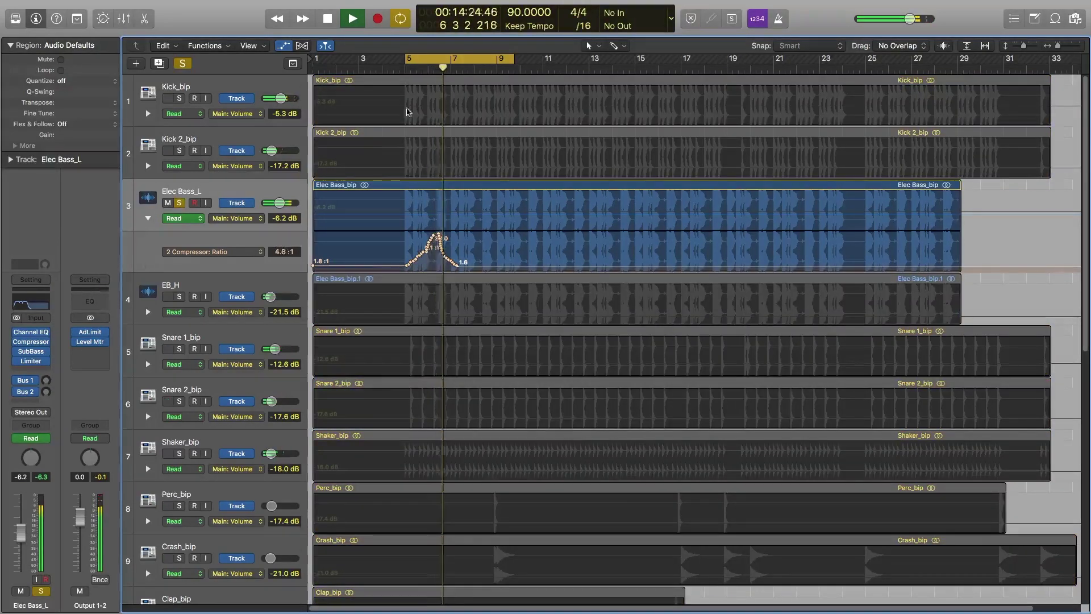
{"action": "left_click", "coordinate": [407, 70]}
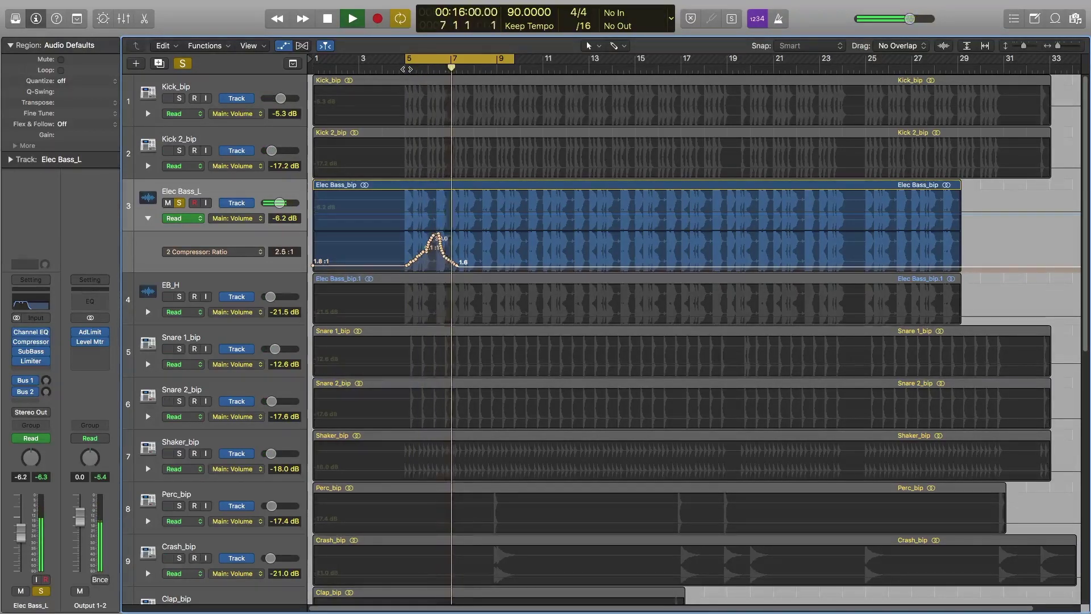
{"action": "key", "text": "space"}
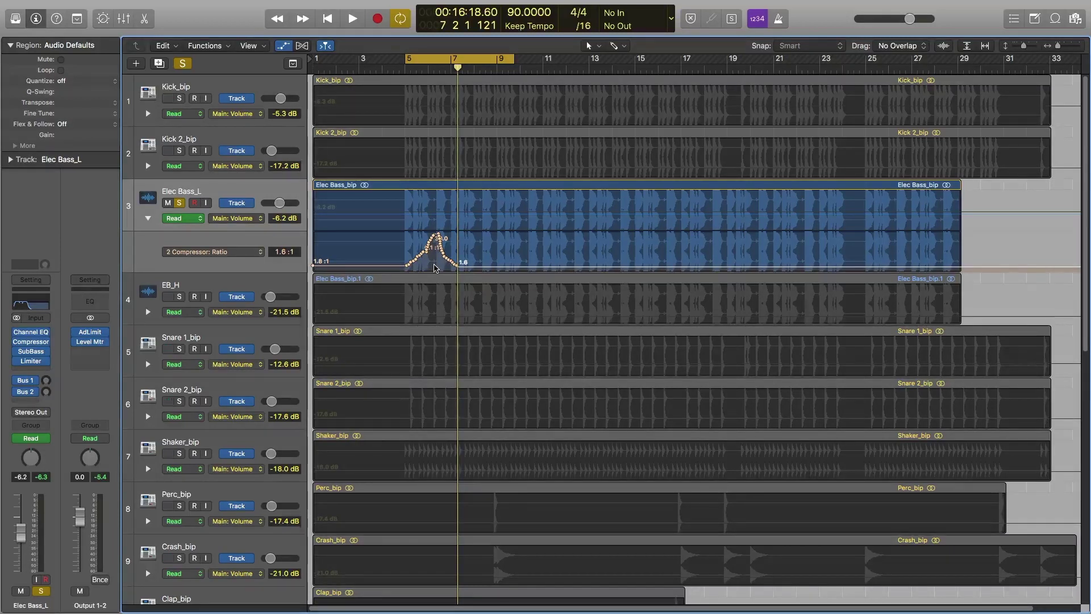
Step: Unsolo Elec Bass_L, and hide the track automation and show it again
{"action": "key", "text": "a"}
{"action": "key", "text": "s"}
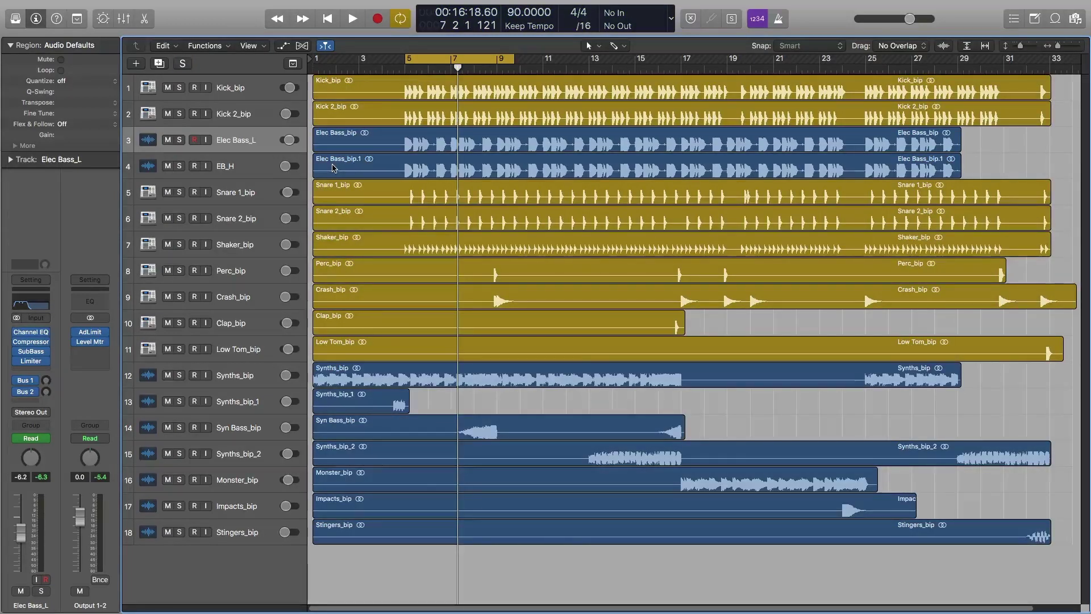
{"action": "key", "text": "a"}
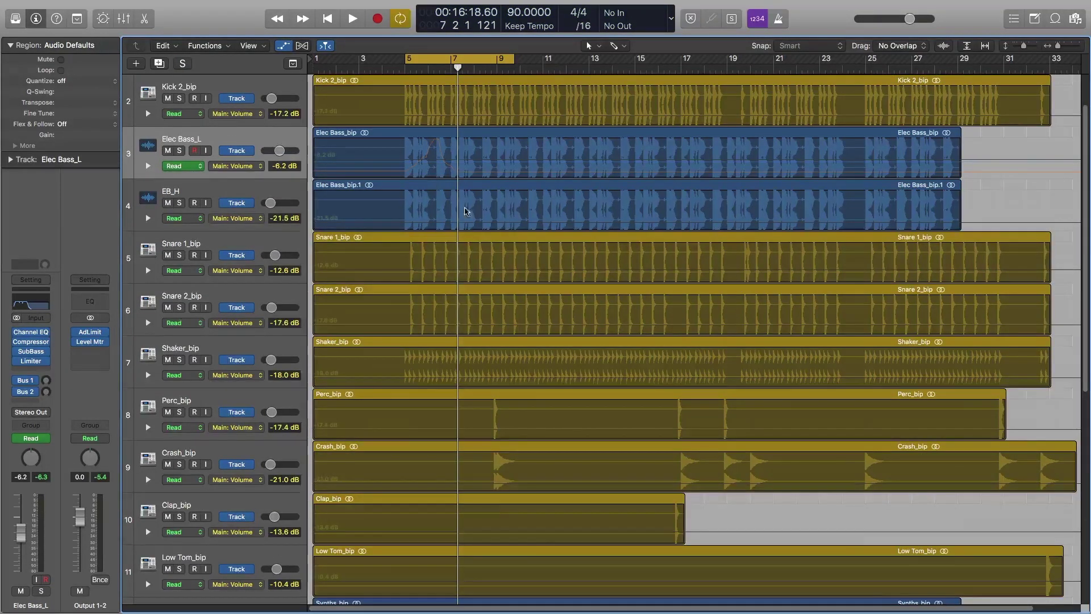
{"action": "scroll", "coordinate": [445, 195], "scroll_direction": "up", "scroll_amount": 2}
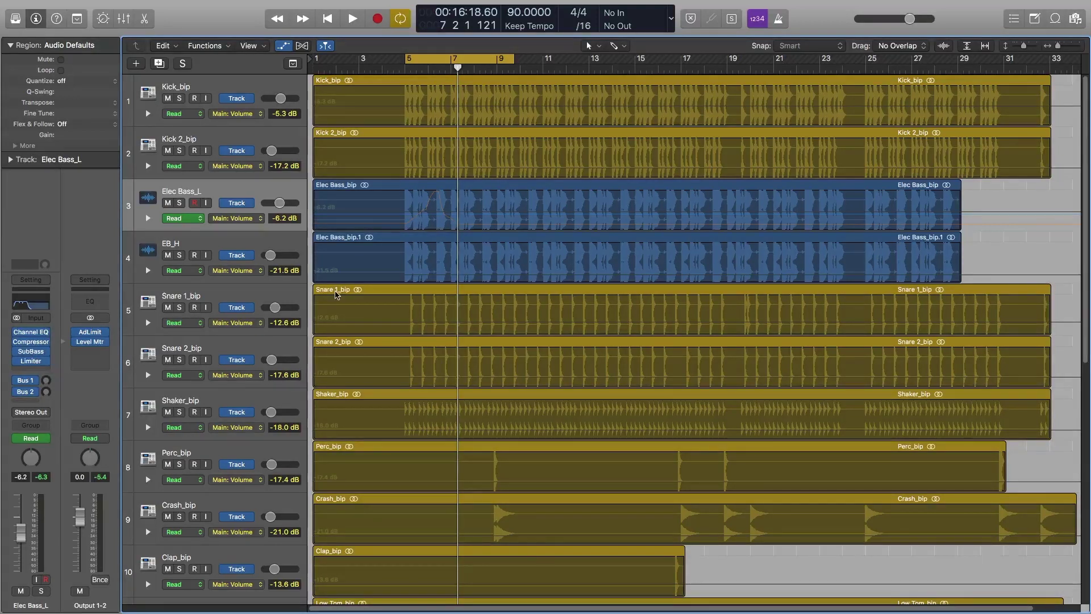
Step: Solo the Synths_bip track and play it with the cycle range moved to the song's start, from bar 1 to about bar 5
{"action": "left_click", "coordinate": [267, 250]}
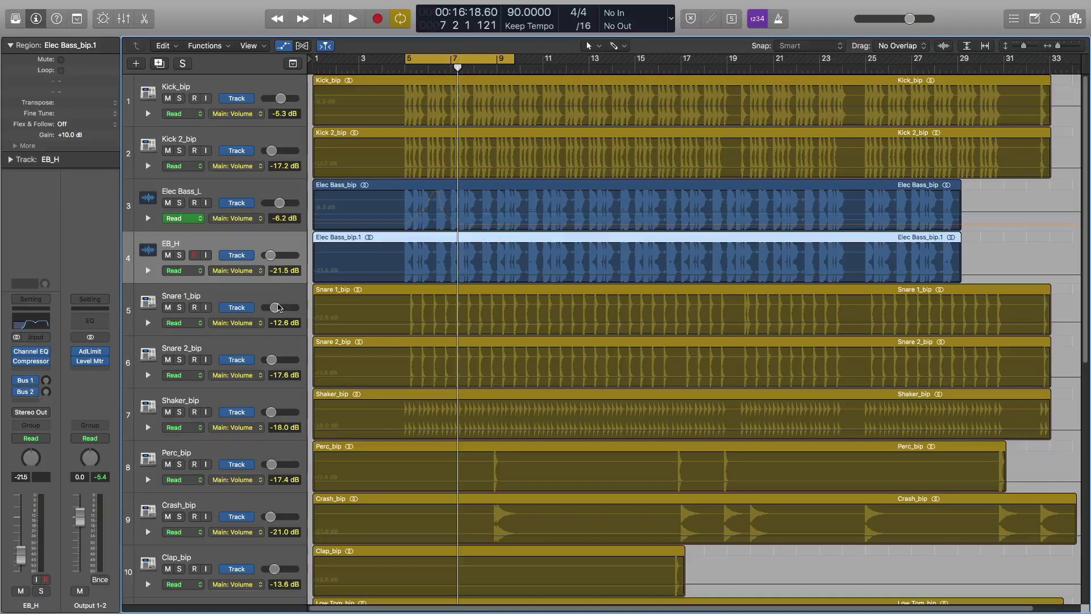
{"action": "scroll", "coordinate": [335, 355], "scroll_direction": "down", "scroll_amount": 2}
{"action": "scroll", "coordinate": [334, 355], "scroll_direction": "down", "scroll_amount": 5}
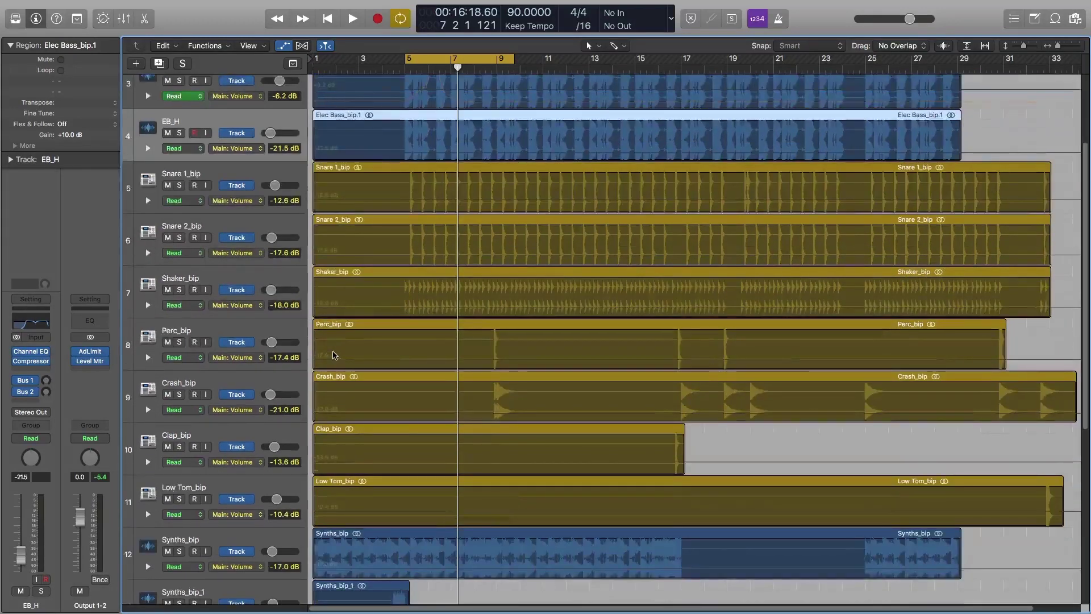
{"action": "scroll", "coordinate": [334, 355], "scroll_direction": "down", "scroll_amount": 10}
{"action": "left_click", "coordinate": [279, 332]}
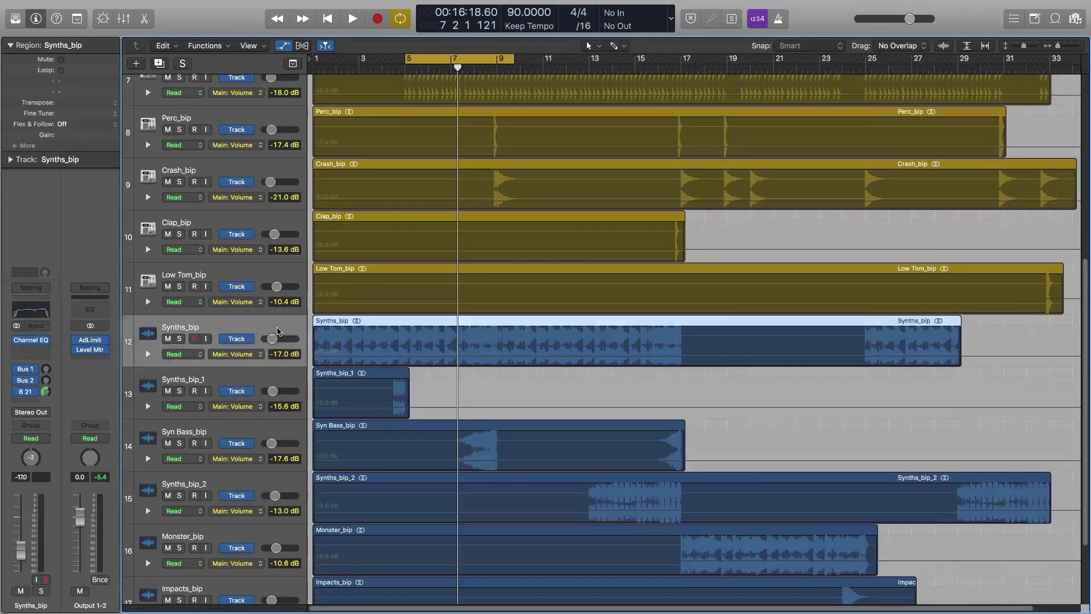
{"action": "key", "text": "s"}
{"action": "left_click_drag", "start_coordinate": [423, 61], "coordinate": [330, 61]}
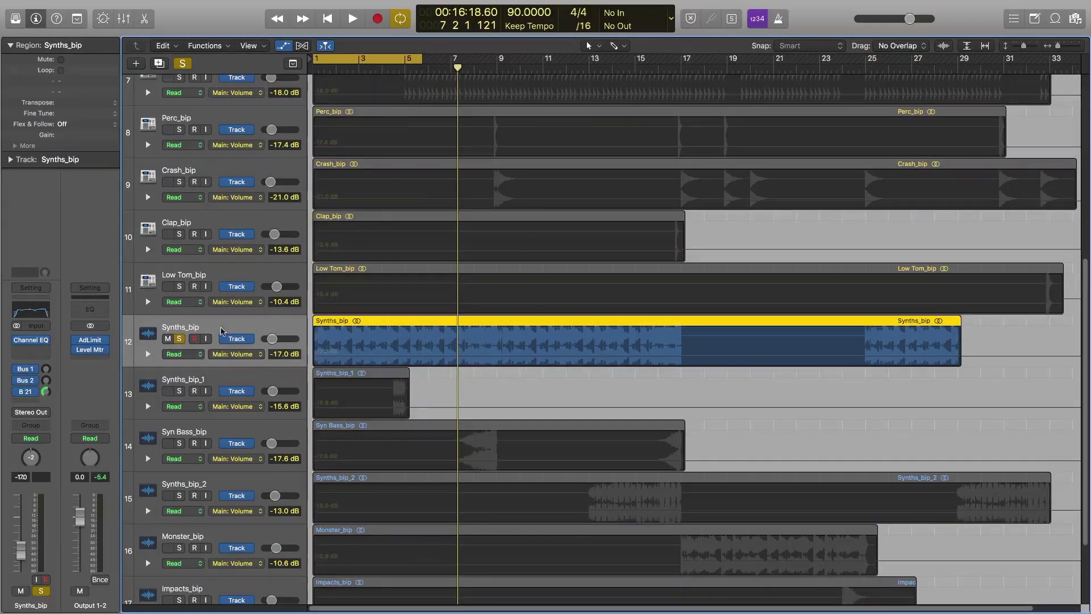
{"action": "key", "text": "space"}
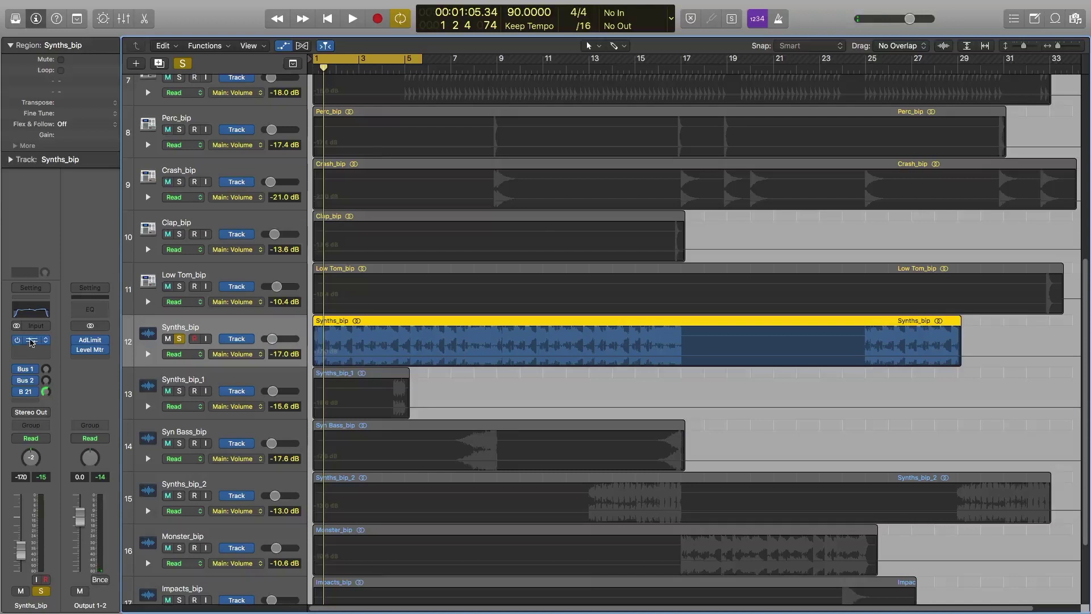
Step: Open the Channel EQ on Synths_bip, move its window clear of the track headers, and set the track's automation mode to Latch
{"action": "left_click", "coordinate": [31, 340]}
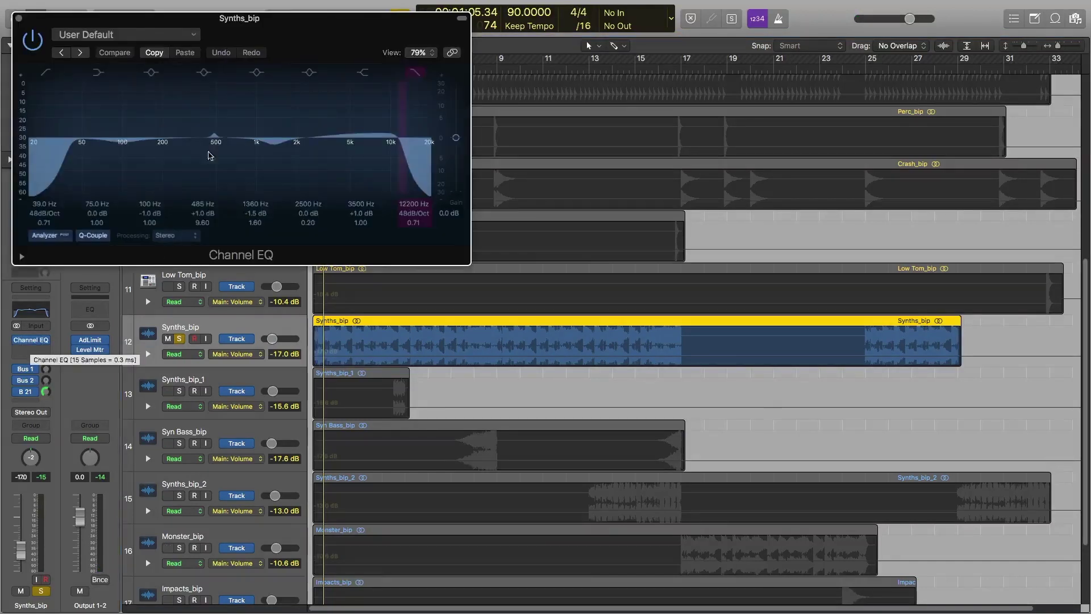
{"action": "left_click_drag", "start_coordinate": [254, 19], "coordinate": [727, 152]}
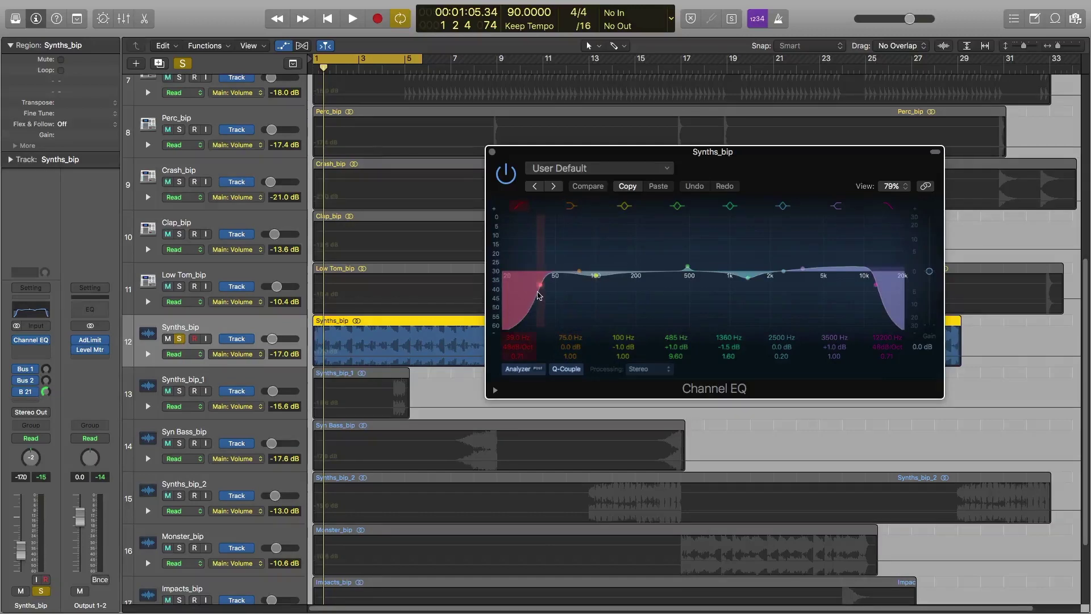
{"action": "left_click", "coordinate": [31, 438]}
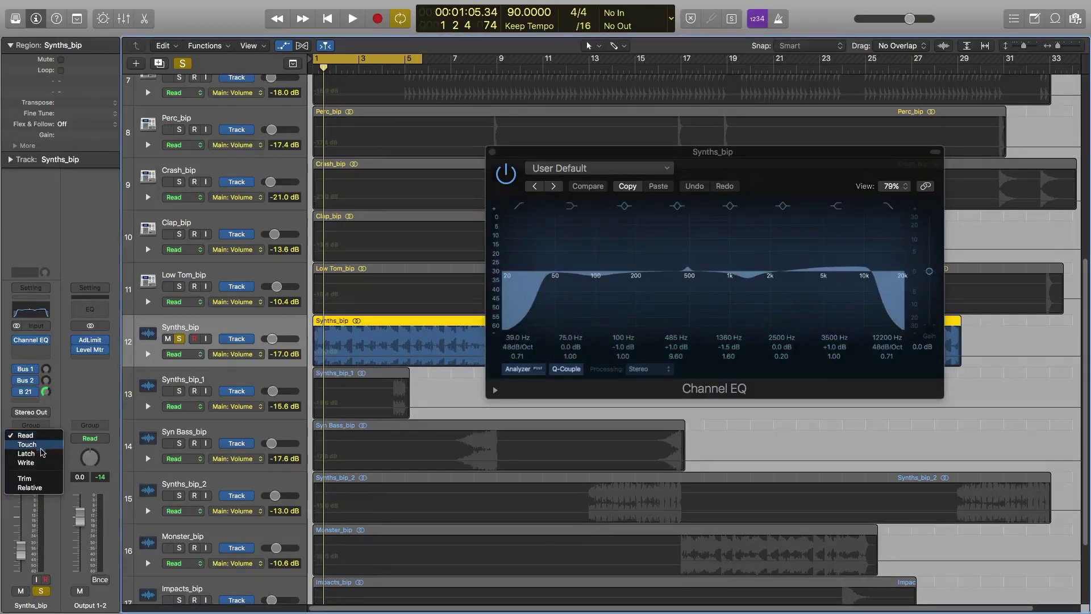
{"action": "left_click", "coordinate": [31, 461]}
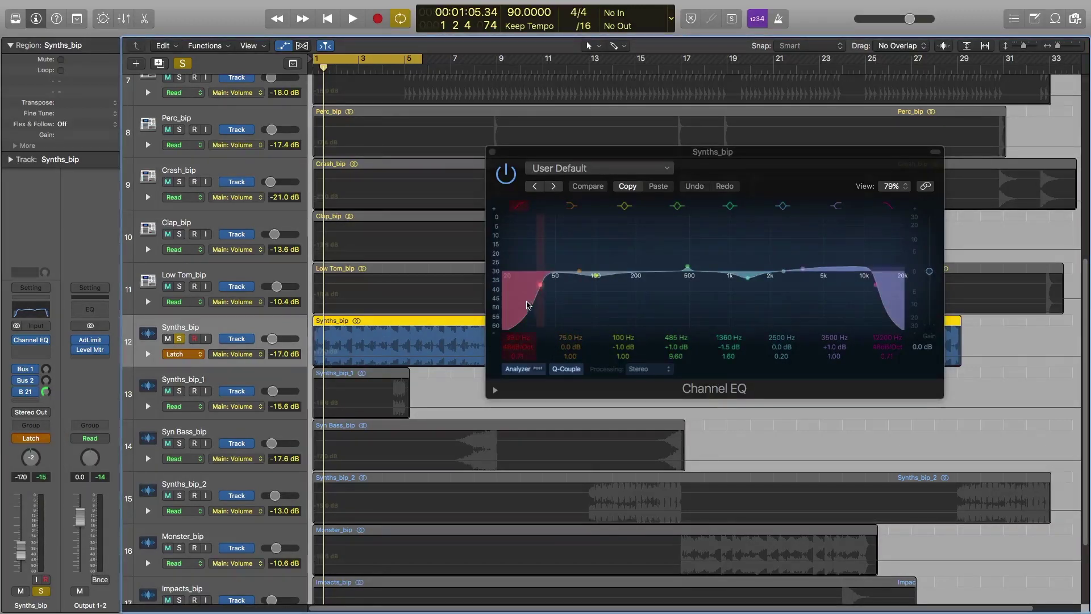
Step: Record a Low Cut frequency sweep up and back down to about 30 Hz on Synths_bip across bars 1 to 4 during playback
{"action": "key", "text": "space"}
{"action": "mouse_move", "coordinate": [528, 305]}
{"action": "left_mouse_down"}
{"action": "mouse_move", "coordinate": [856, 312]}
{"action": "mouse_move", "coordinate": [509, 315]}
{"action": "left_mouse_up"}
{"action": "key", "text": "space"}
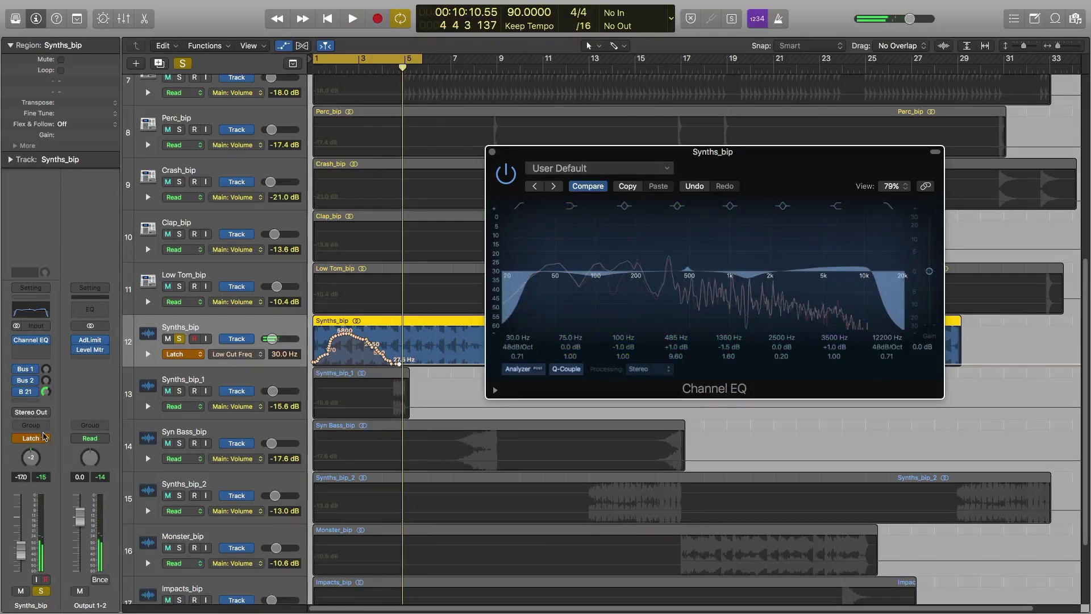
Step: Set the Synths_bip automation mode to Read and close the Channel EQ
{"action": "left_click", "coordinate": [45, 434]}
{"action": "left_click", "coordinate": [46, 422]}
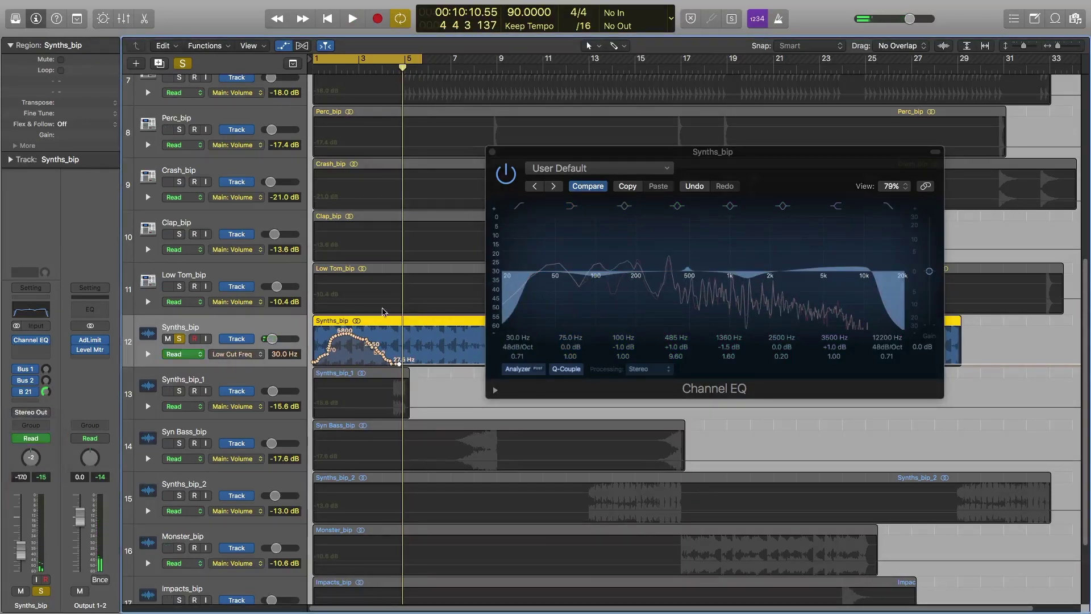
{"action": "left_click", "coordinate": [492, 153]}
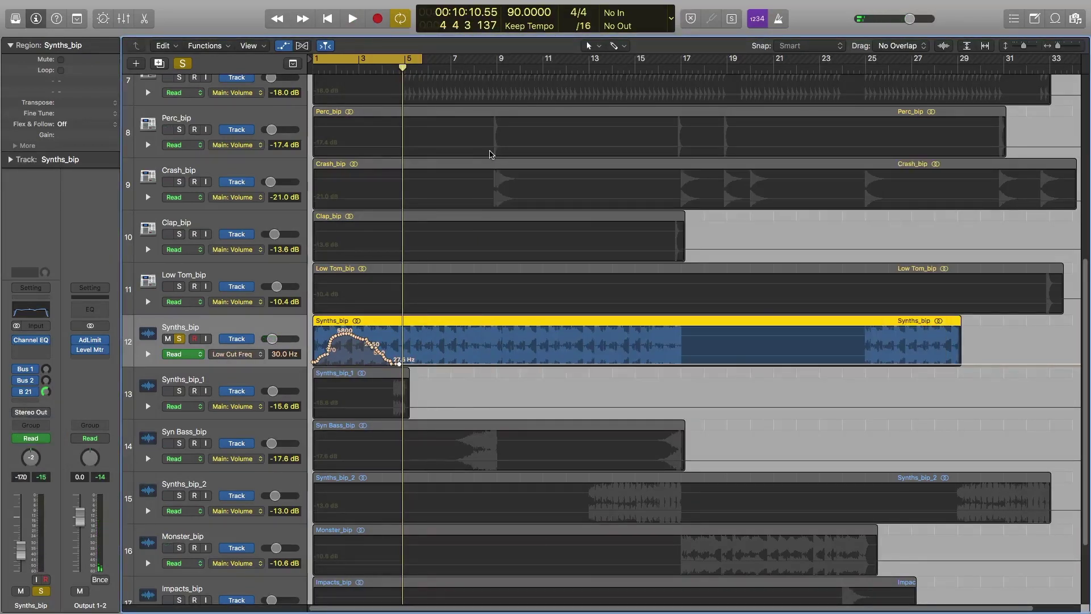
Step: Unsolo Synths_bip and play the Low Cut automation in the full mix with the cycle turned off
{"action": "key", "text": "s"}
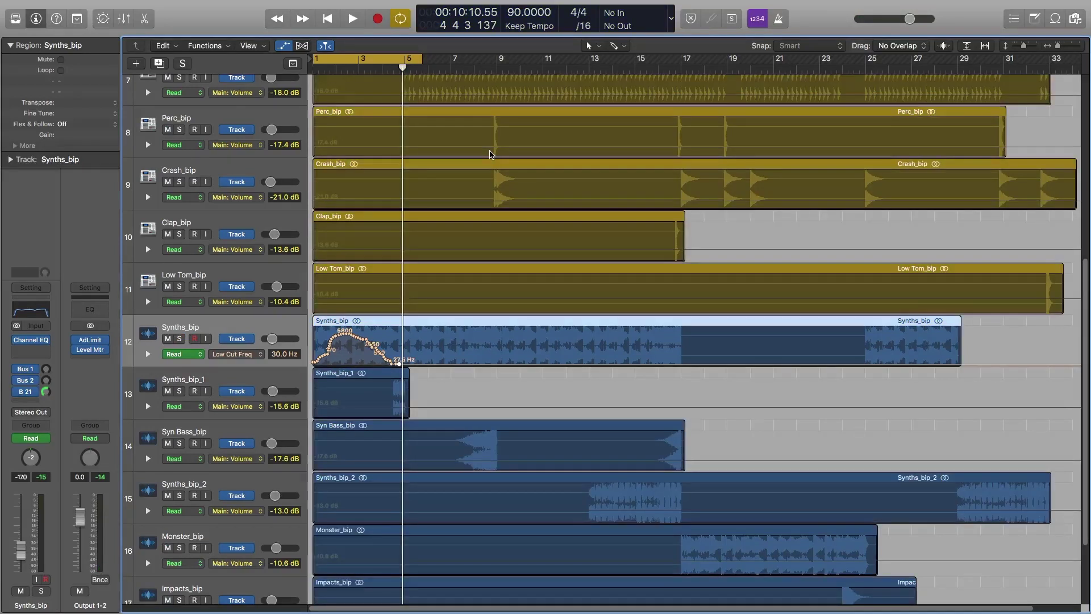
{"action": "key", "text": "space"}
{"action": "key", "text": "c"}
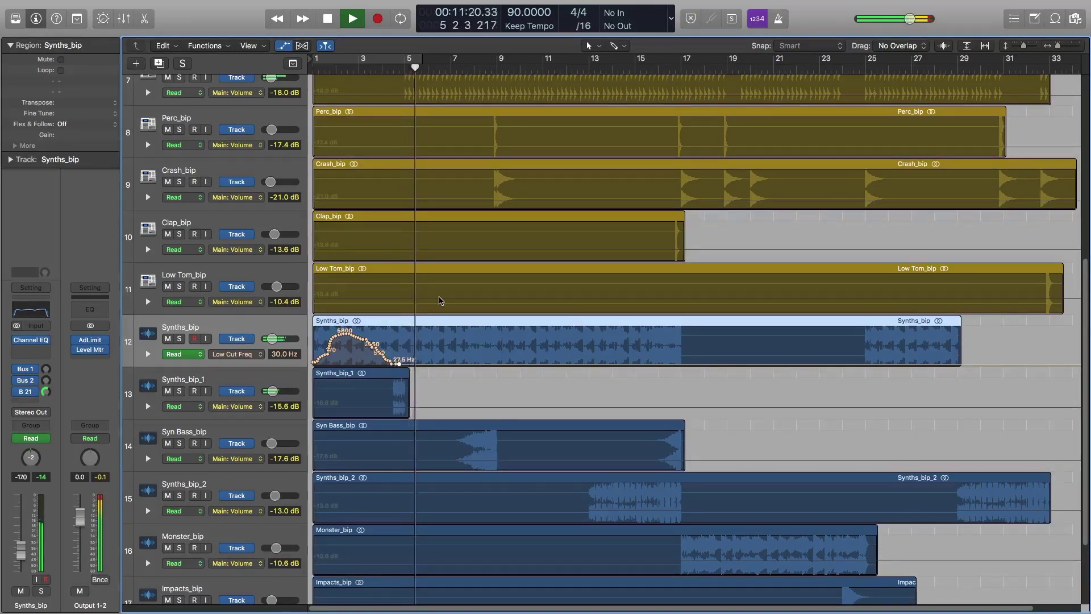
{"action": "key", "text": "space"}
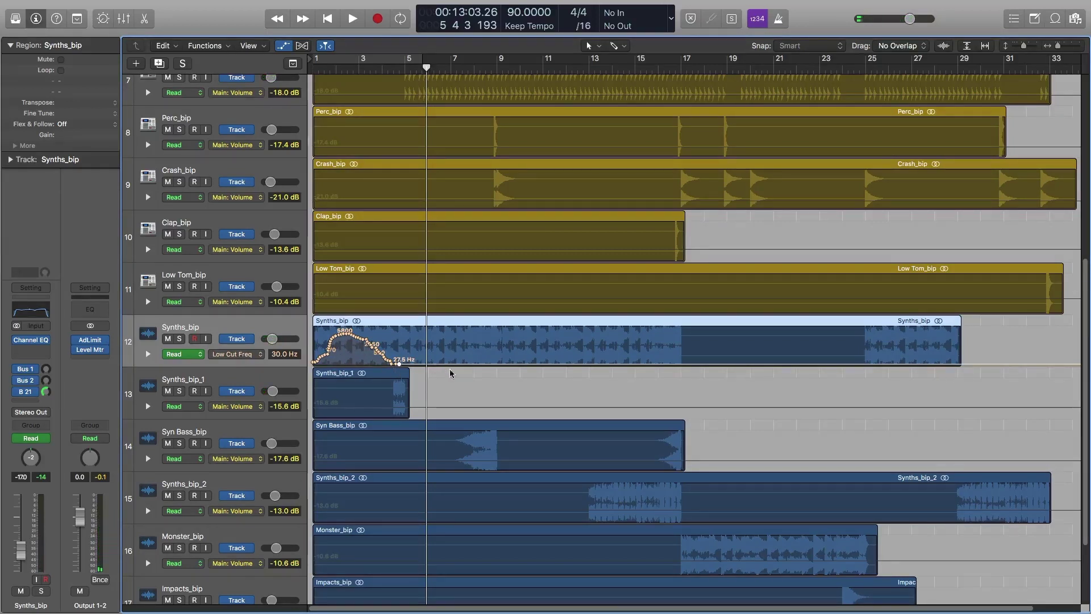
Step: Hide the automation lanes in the track area and return the playhead to the start of the project
{"action": "key", "text": "a"}
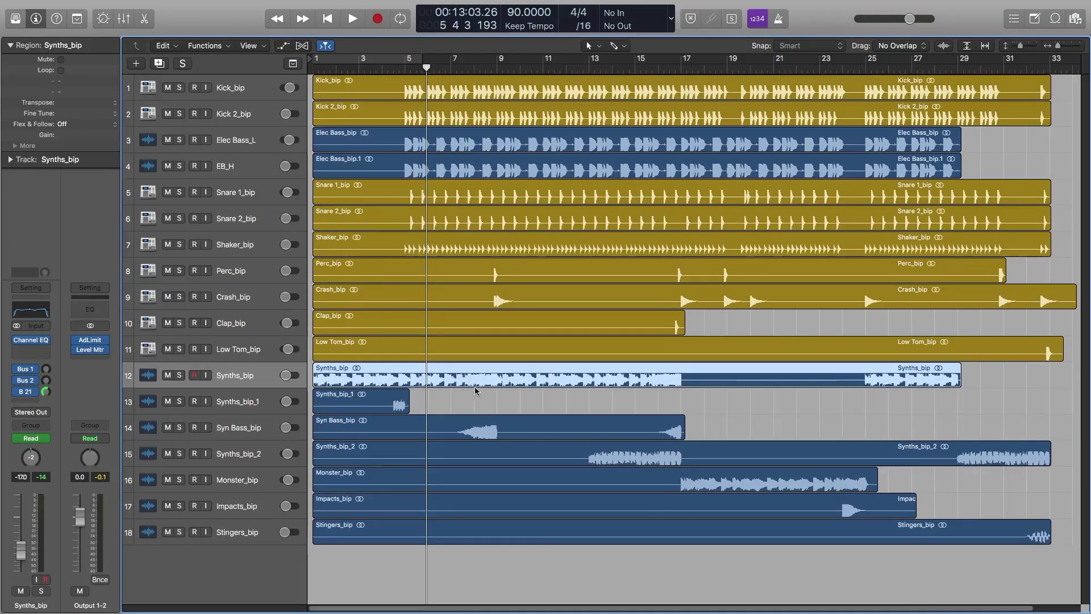
{"action": "key", "text": "Return"}
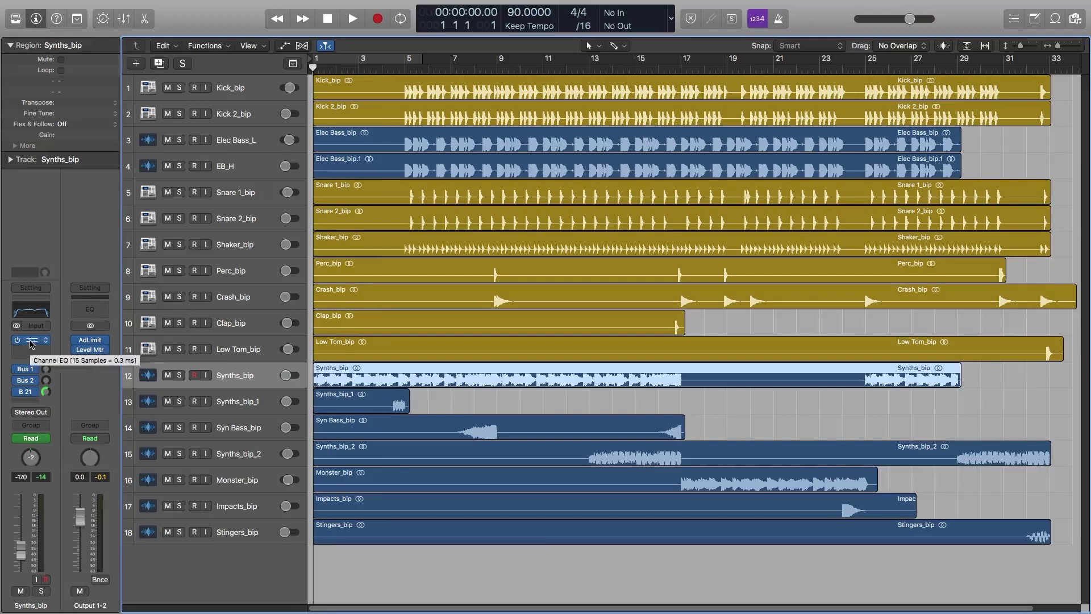
Step: View the list of automation modes for Synths_bip and dismiss it without choosing another mode
{"action": "left_click", "coordinate": [33, 438]}
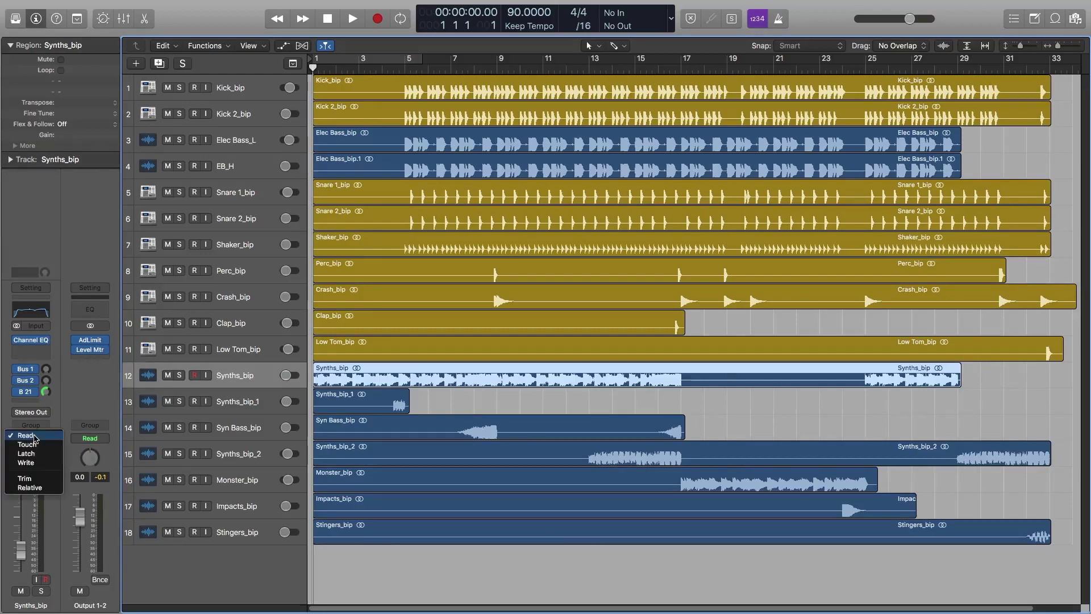
{"action": "left_click", "coordinate": [115, 454]}
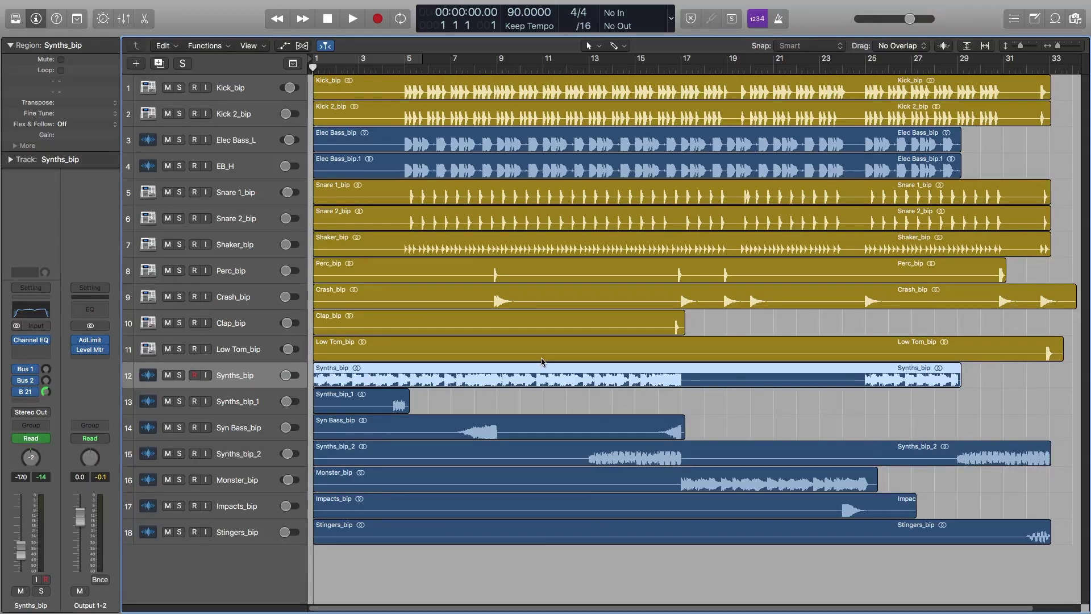
Step: Look over the automation lanes and the mixer's channel strips, and hide both to return to the plain arrangement
{"action": "key", "text": "a"}
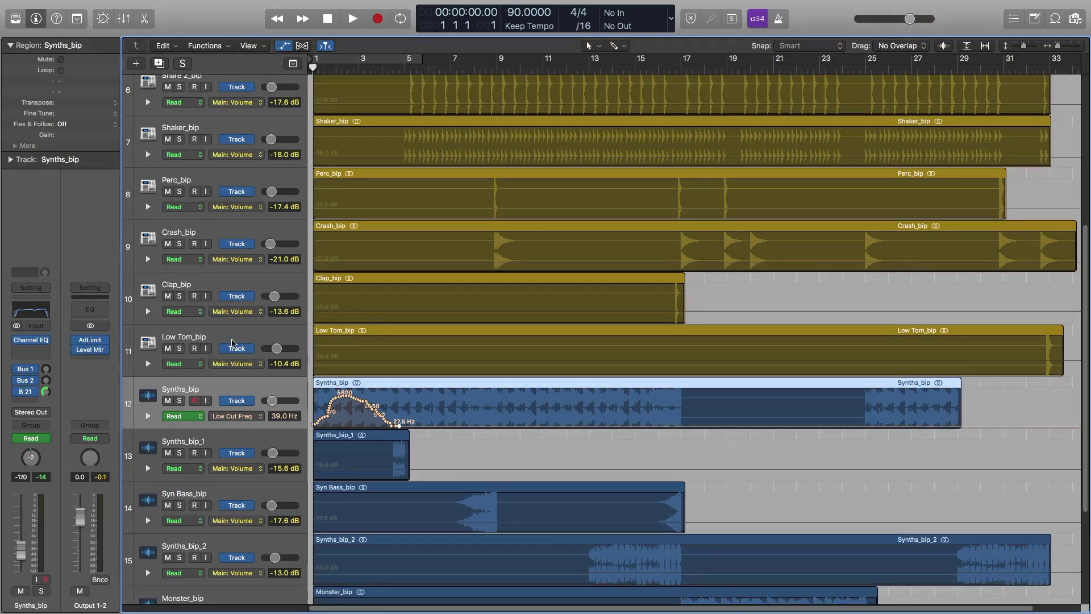
{"action": "key", "text": "x"}
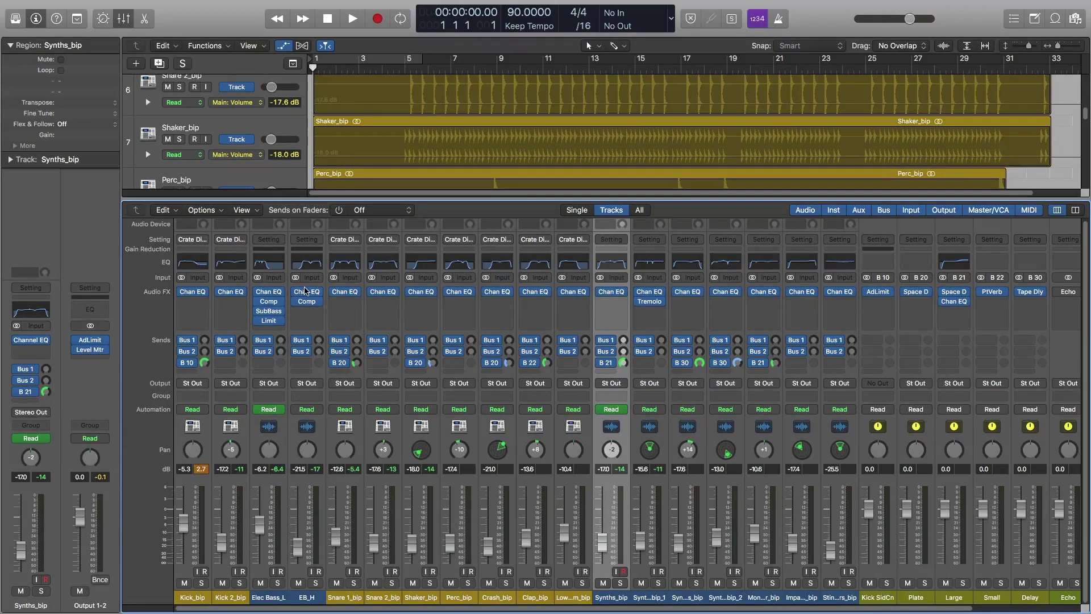
{"action": "key", "text": "x"}
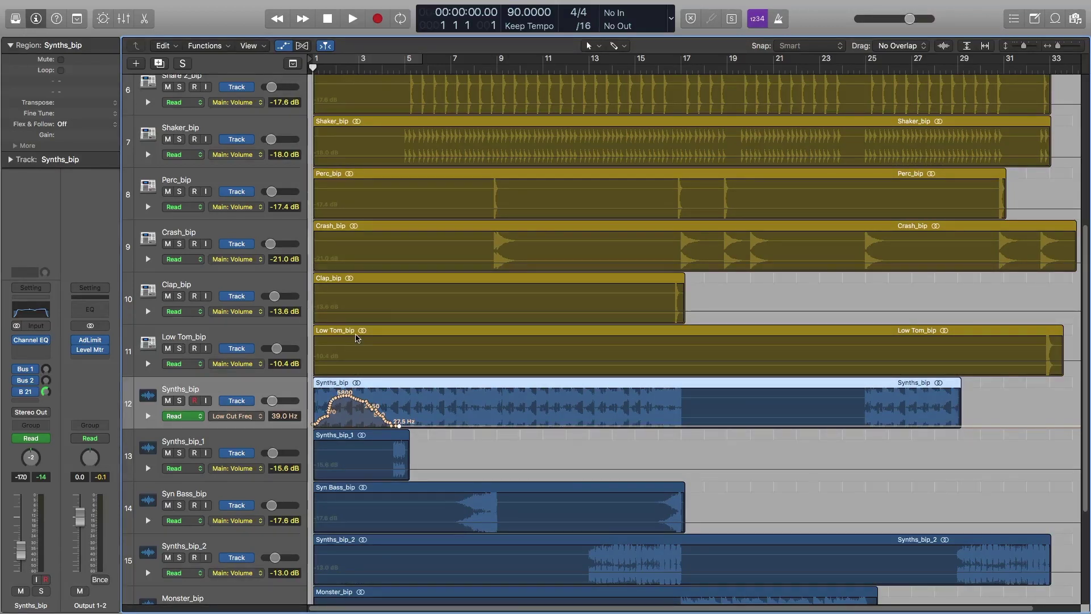
{"action": "key", "text": "a"}
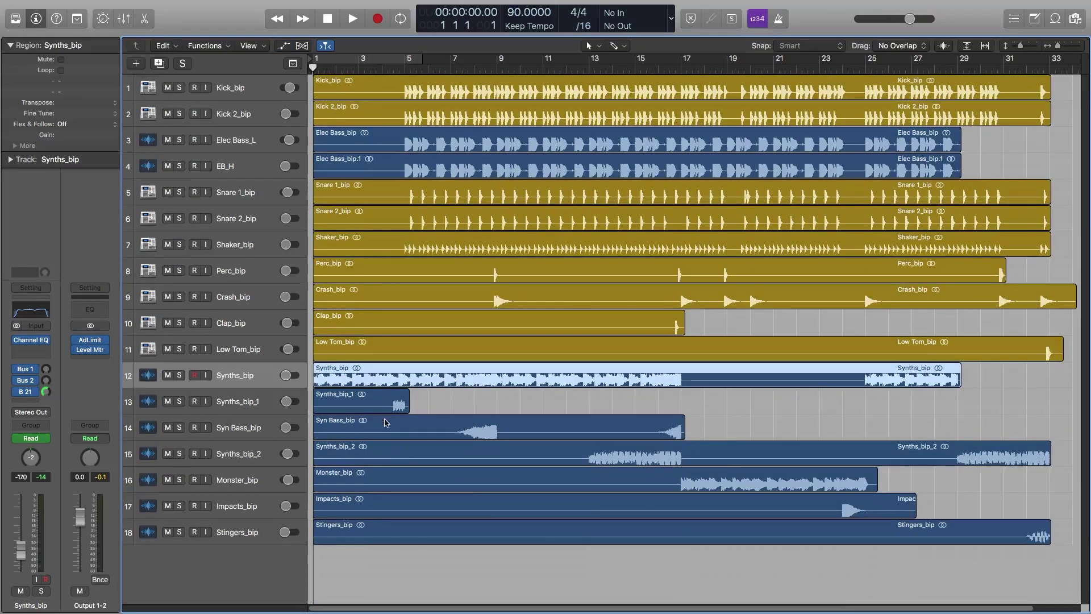